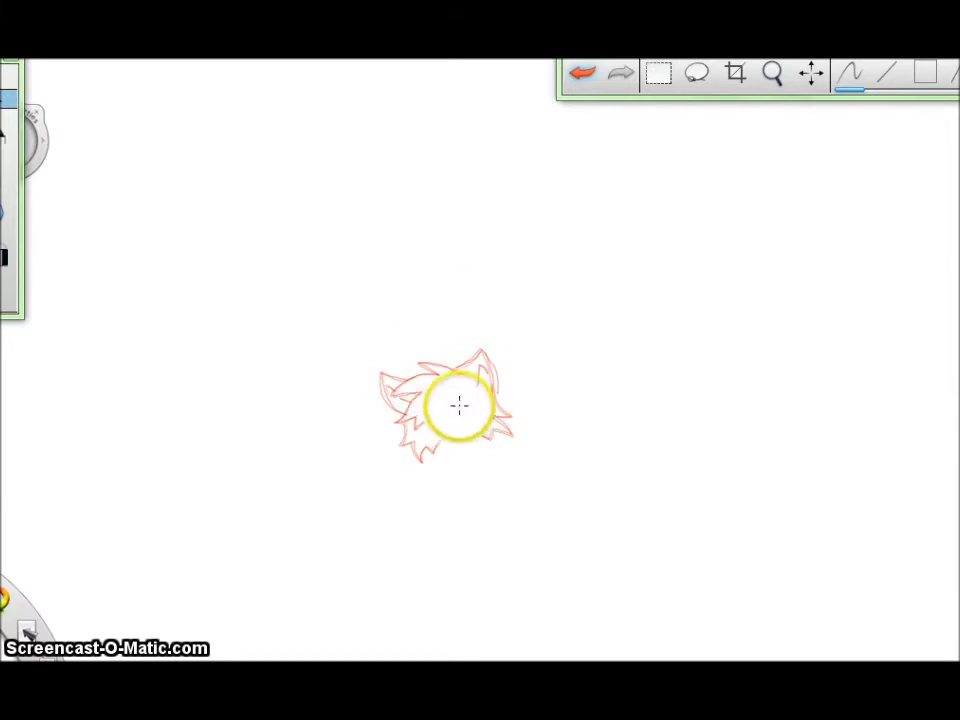
# - Replace the last strokes and sketch the eyes, nose and mouth inside the fluffy cat head in red
pyautogui.click(582, 73)
pyautogui.click(582, 73)
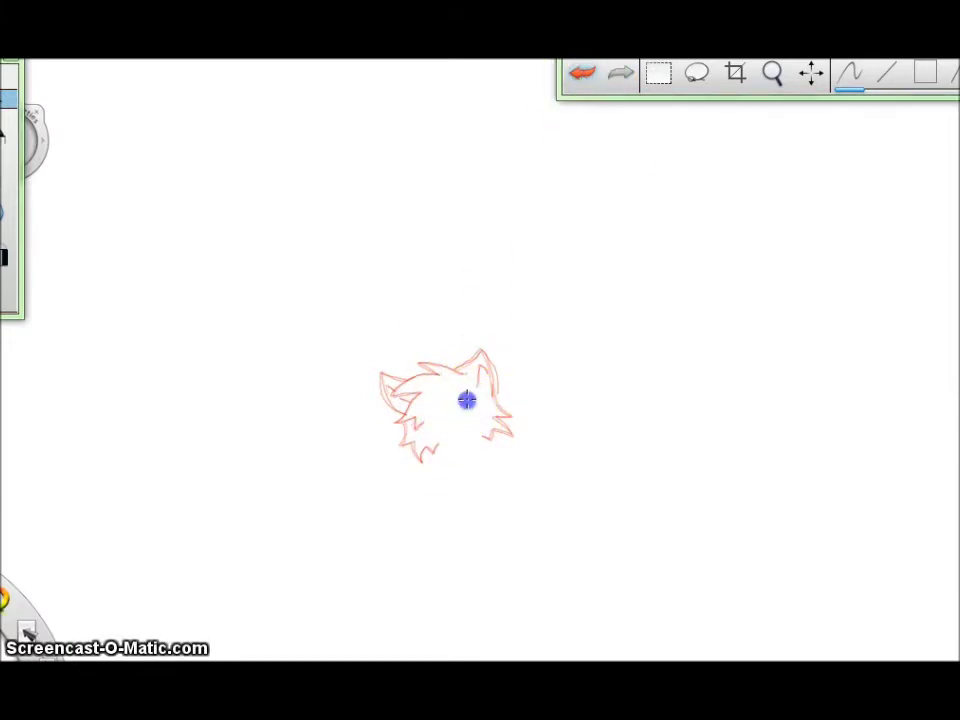
pyautogui.click(582, 73)
pyautogui.moveTo(476, 398); pyautogui.dragTo(472, 406)
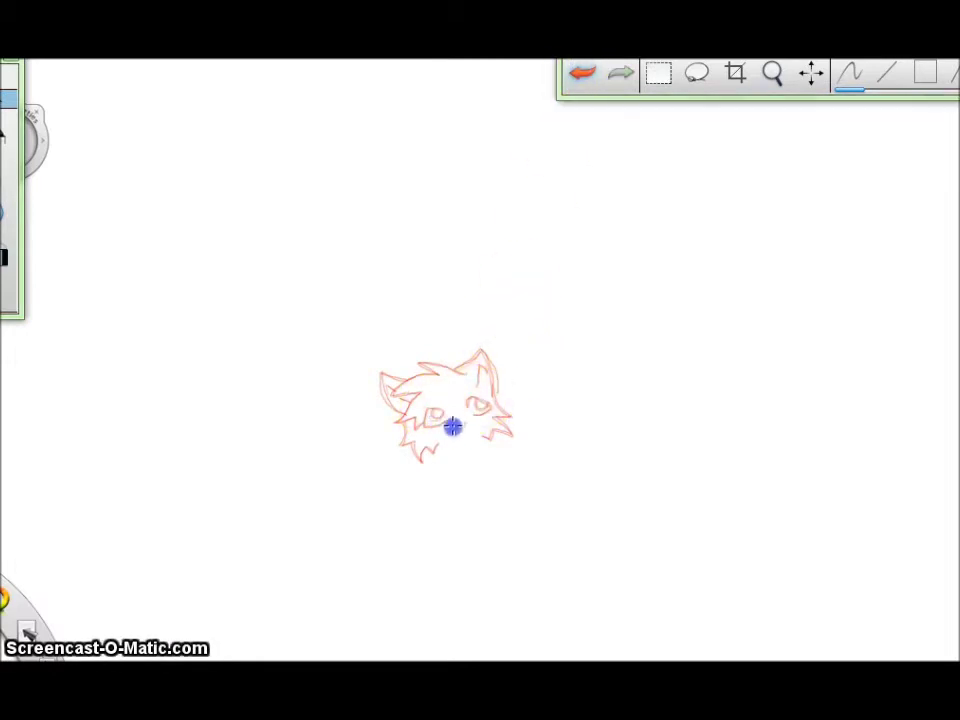
pyautogui.moveTo(504, 422); pyautogui.dragTo(555, 396)
pyautogui.click(582, 73)
# - Sketch the cat's jagged chest fur, shoulder, extended front leg and both front paws below the head
pyautogui.moveTo(430, 458); pyautogui.dragTo(435, 487)
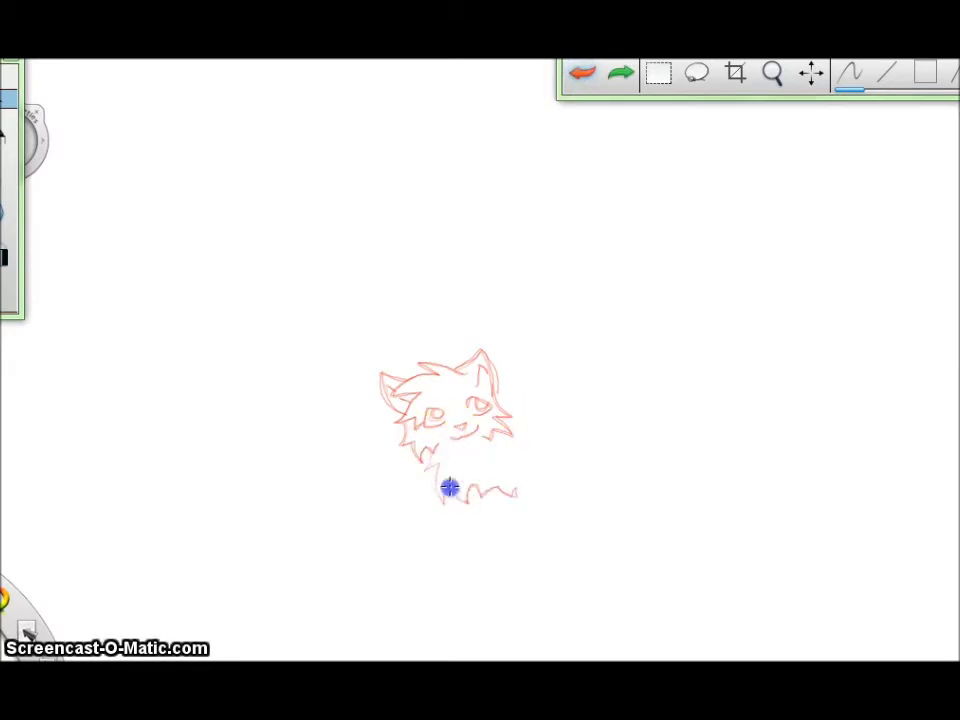
pyautogui.moveTo(514, 441); pyautogui.dragTo(512, 492)
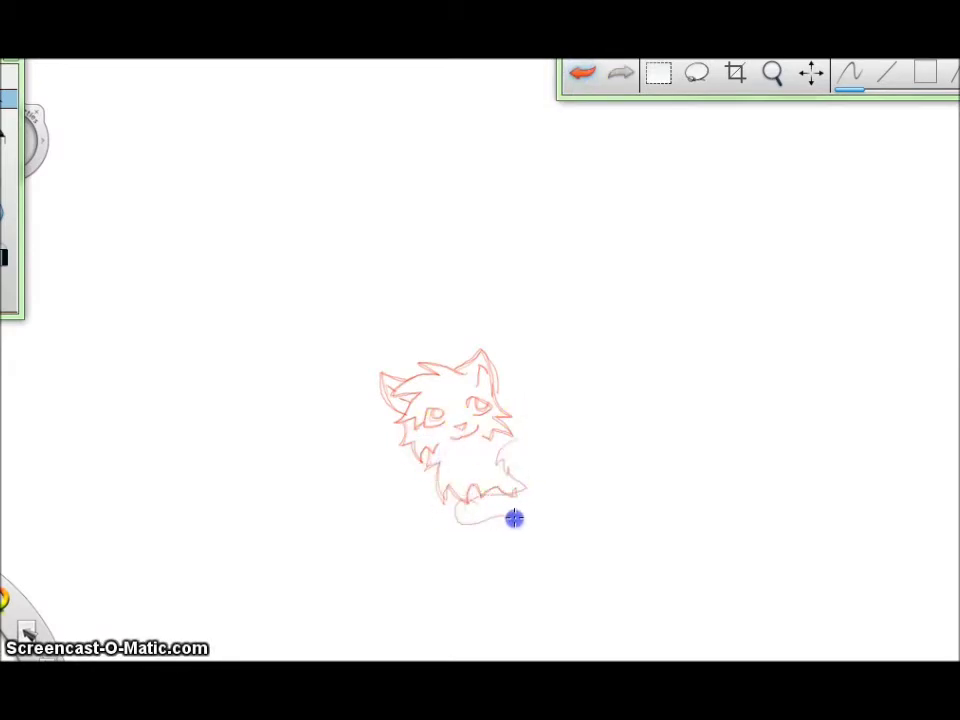
pyautogui.hotkey('ctrl', 'z')
pyautogui.moveTo(457, 512); pyautogui.dragTo(508, 515)
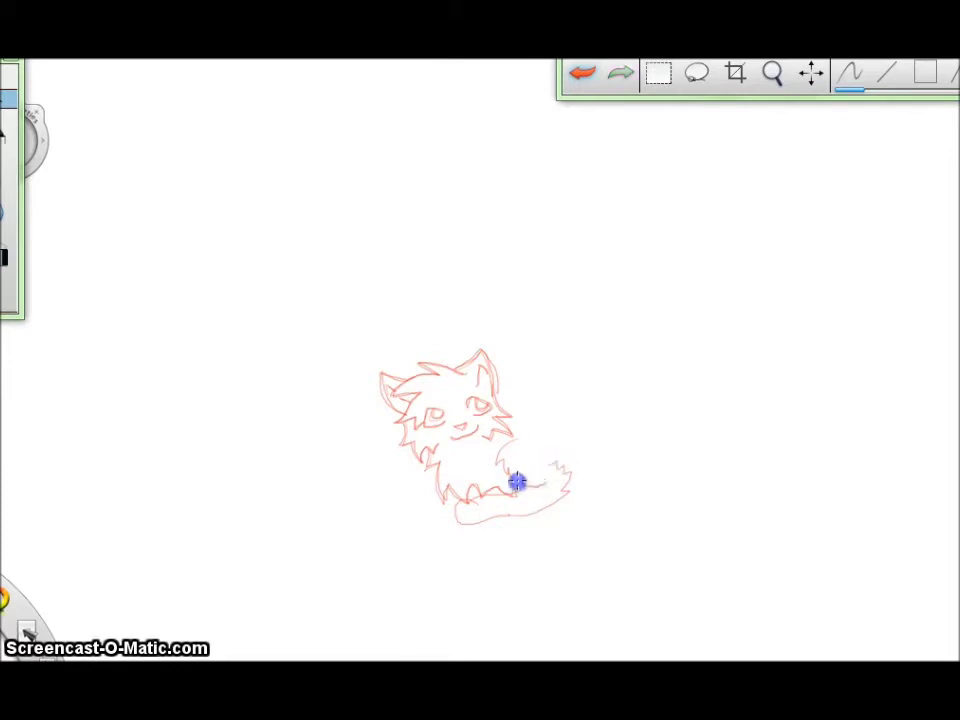
pyautogui.moveTo(411, 519); pyautogui.dragTo(420, 525)
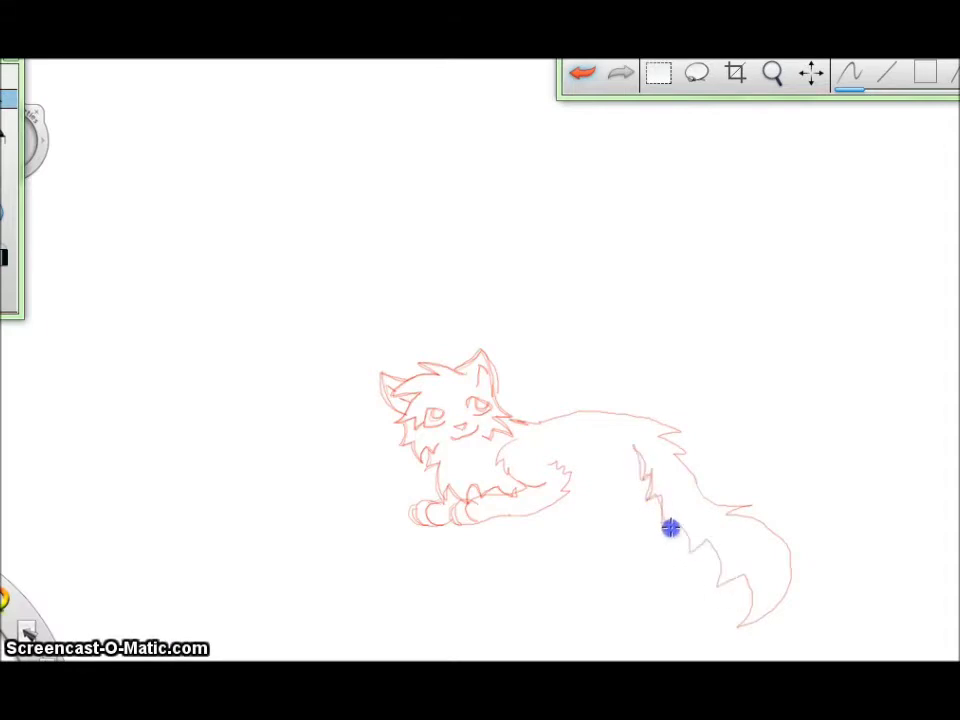
# - Sketch the lying cat's back, long bushy tail with jagged fur, and tucked hind leg and paw
pyautogui.click(592, 84)
pyautogui.moveTo(716, 588); pyautogui.dragTo(792, 572)
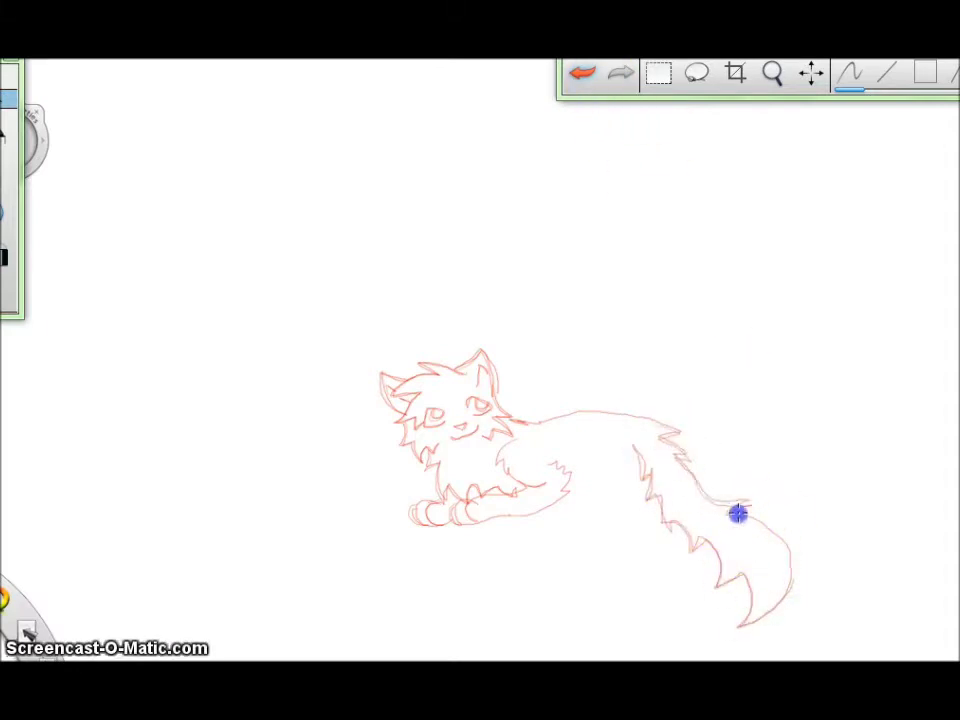
pyautogui.hotkey('ctrl', 'z')
pyautogui.moveTo(613, 439)
pyautogui.mouseDown()
pyautogui.moveTo(596, 471)
pyautogui.moveTo(627, 489)
pyautogui.mouseUp()
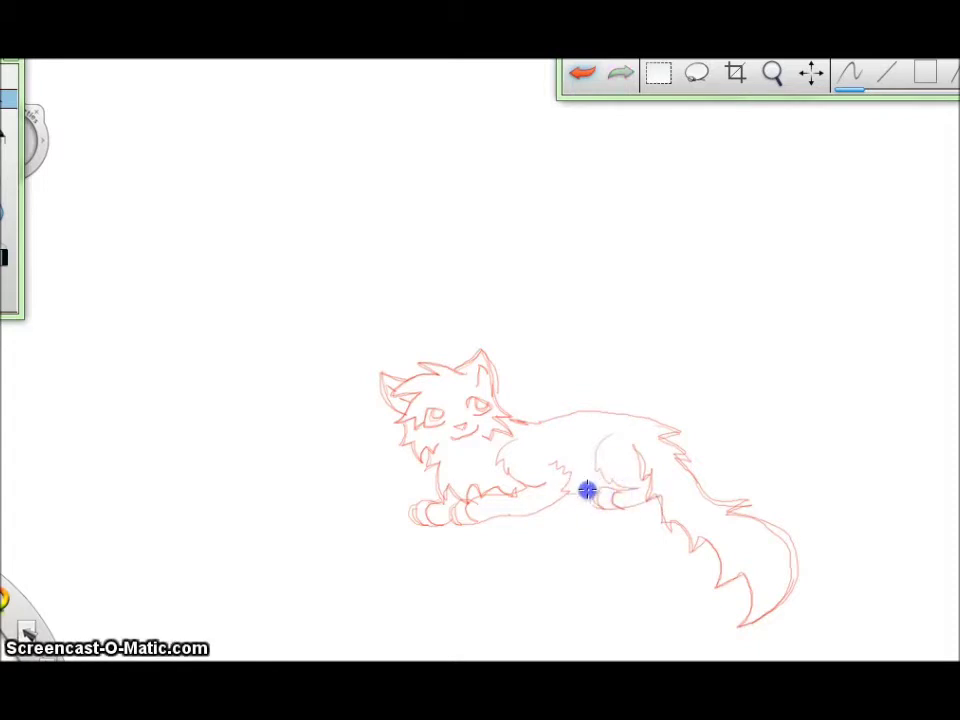
pyautogui.hotkey('ctrl', 'z')
# - Sketch a second cat's head with ears, tufted fur and facial features above the first cat's back
pyautogui.moveTo(614, 324)
pyautogui.mouseDown()
pyautogui.moveTo(556, 323)
pyautogui.moveTo(564, 340)
pyautogui.moveTo(633, 312)
pyautogui.moveTo(669, 326)
pyautogui.moveTo(628, 305)
pyautogui.moveTo(577, 323)
pyautogui.moveTo(603, 337)
pyautogui.moveTo(577, 330)
pyautogui.moveTo(597, 300)
pyautogui.moveTo(564, 328)
pyautogui.mouseUp()
pyautogui.hotkey('ctrl', 'z')
pyautogui.hotkey('ctrl', 'z')
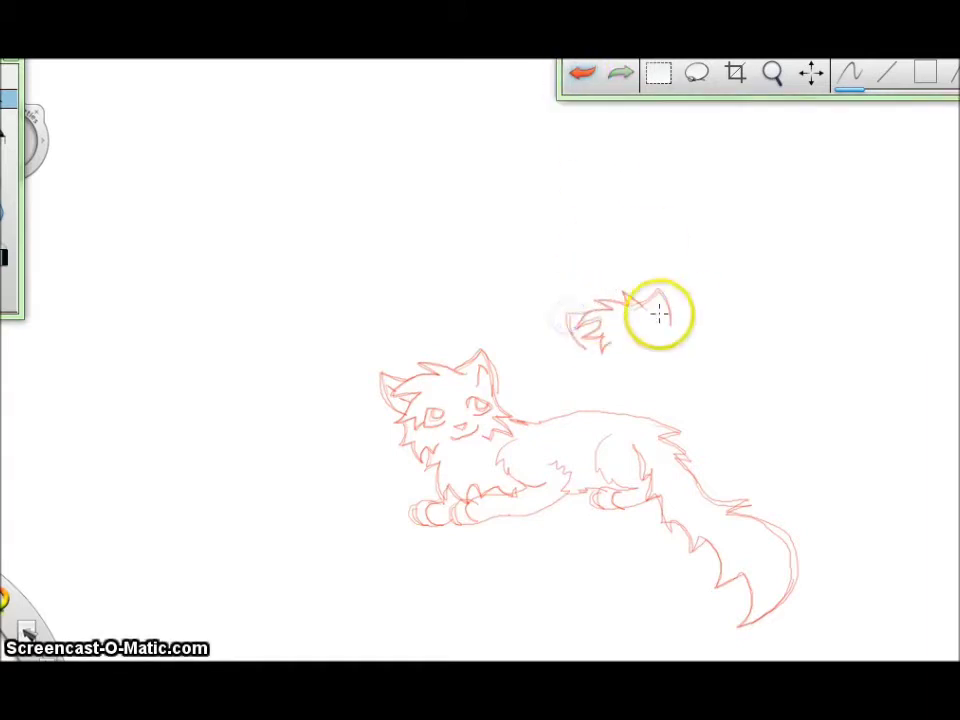
pyautogui.moveTo(669, 328); pyautogui.dragTo(676, 347)
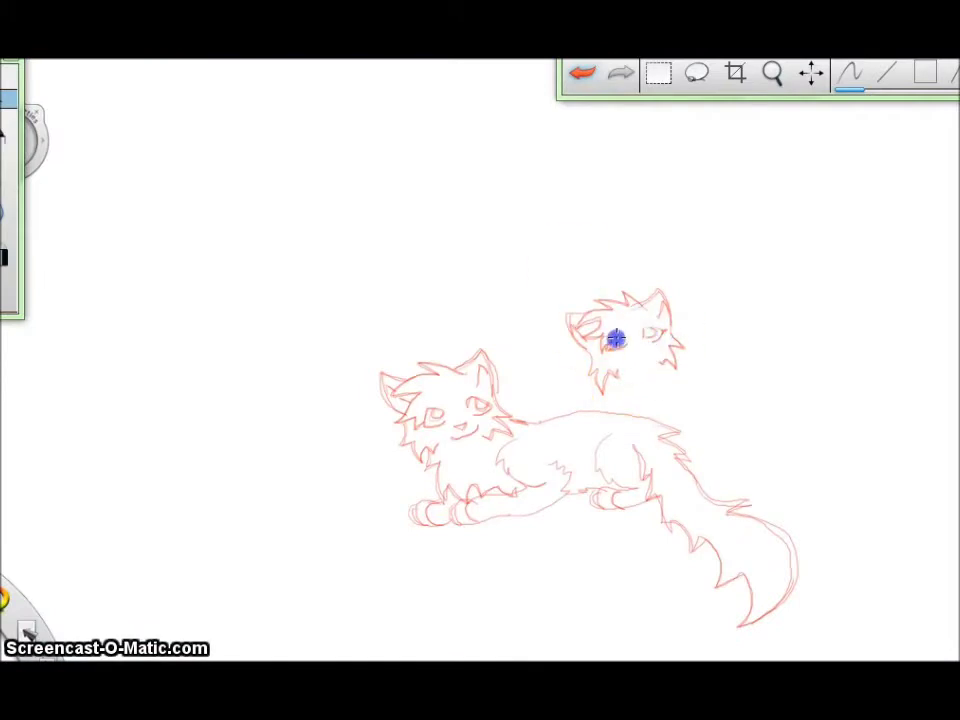
pyautogui.moveTo(627, 373)
pyautogui.mouseDown()
pyautogui.moveTo(611, 392)
pyautogui.moveTo(618, 407)
pyautogui.moveTo(658, 396)
pyautogui.moveTo(666, 362)
pyautogui.mouseUp()
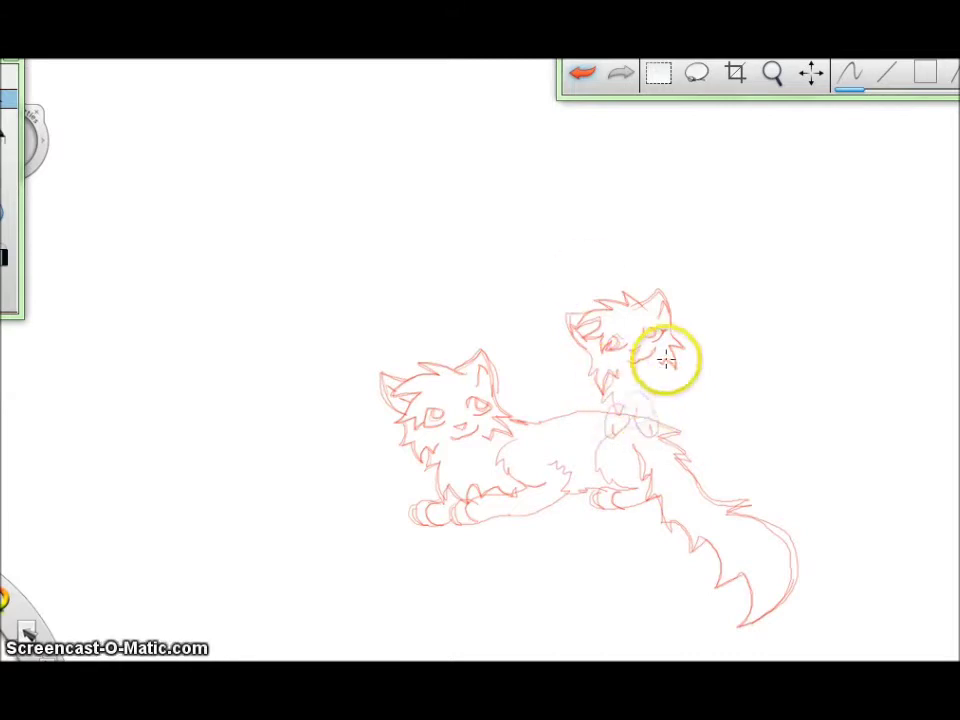
# - Sketch the second cat's chest fur, folded paws resting on the first cat's back, and large curved bushy tail
pyautogui.hotkey('ctrl', 'z')
pyautogui.moveTo(634, 399); pyautogui.dragTo(647, 411)
pyautogui.click(632, 411)
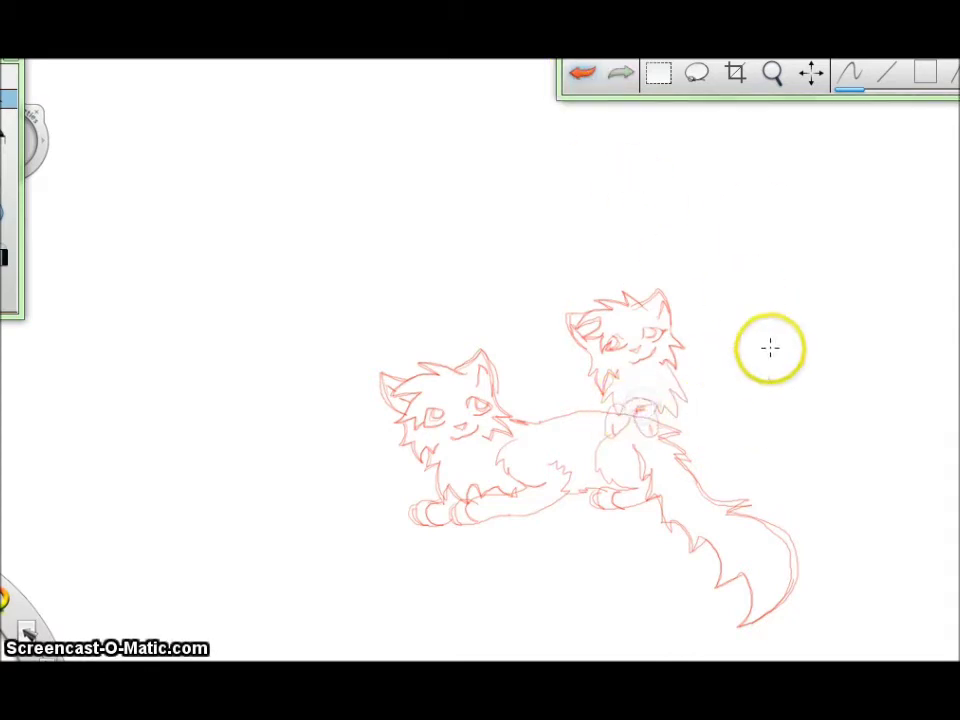
pyautogui.click(674, 444)
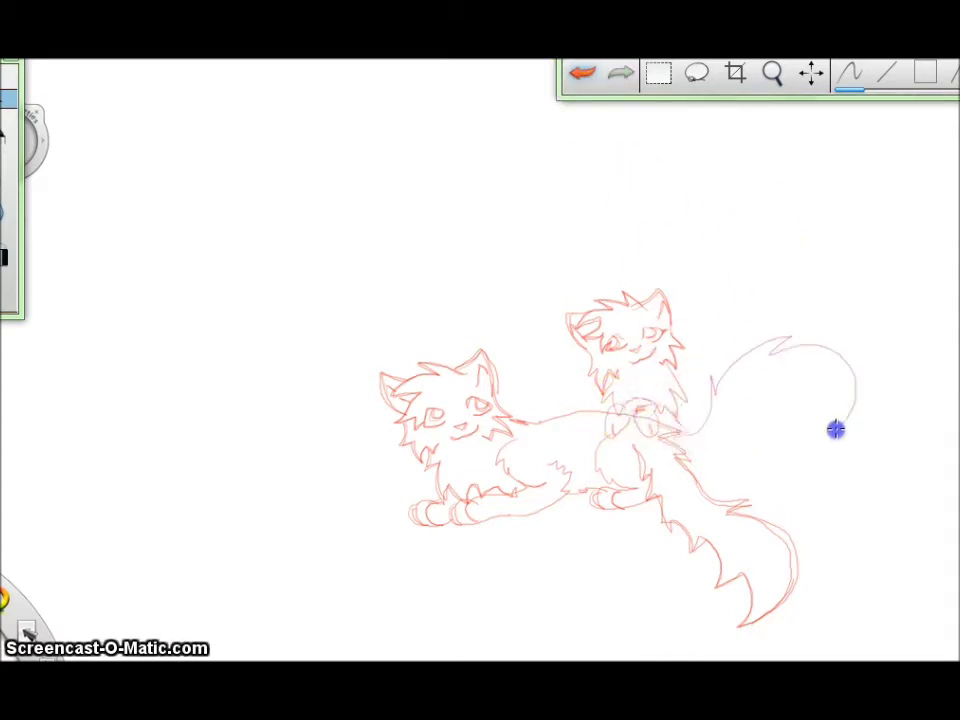
pyautogui.click(649, 330)
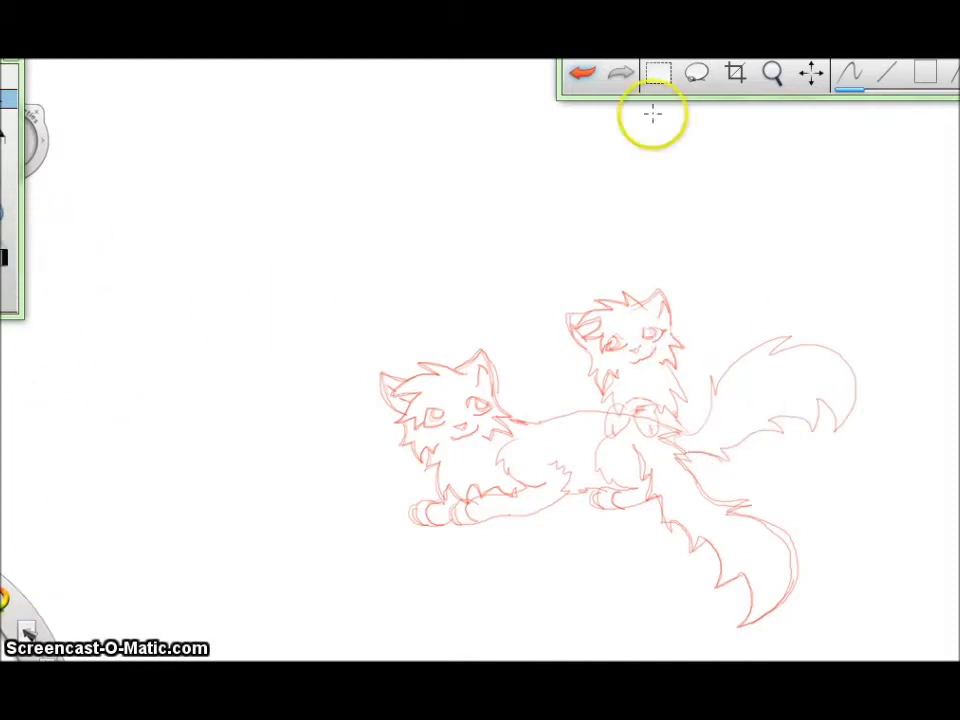
# - Ink the second cat's folded paws and the first cat's tail in black over the red sketch
pyautogui.hotkey('ctrl', 'l')
pyautogui.click(93, 265)
pyautogui.click(857, 410)
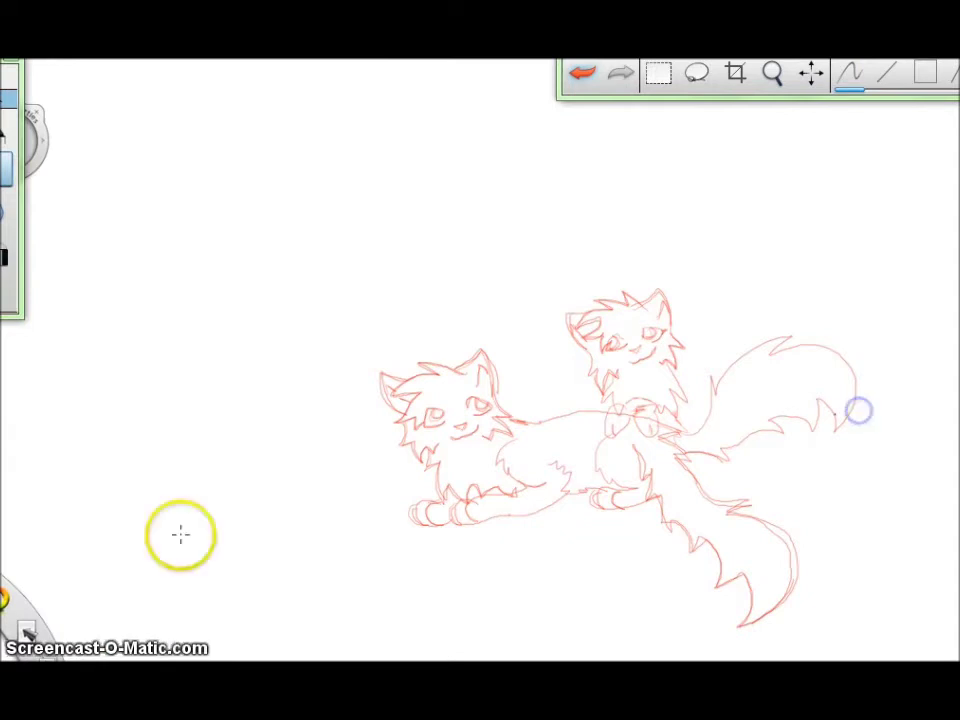
pyautogui.hotkey('ctrl', 'z')
pyautogui.click(624, 402)
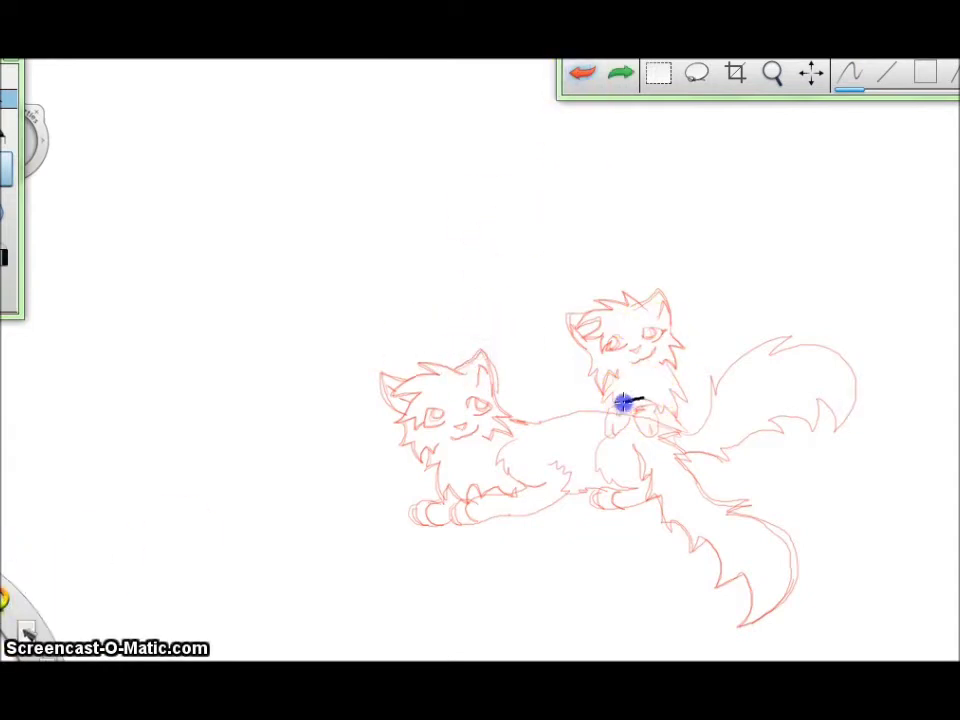
pyautogui.moveTo(645, 397); pyautogui.dragTo(664, 332)
pyautogui.hotkey('ctrl', 'z')
pyautogui.moveTo(610, 432)
pyautogui.mouseDown()
pyautogui.moveTo(636, 414)
pyautogui.moveTo(663, 411)
pyautogui.moveTo(653, 420)
pyautogui.moveTo(686, 432)
pyautogui.moveTo(700, 471)
pyautogui.mouseUp()
pyautogui.hotkey('ctrl', 'z')
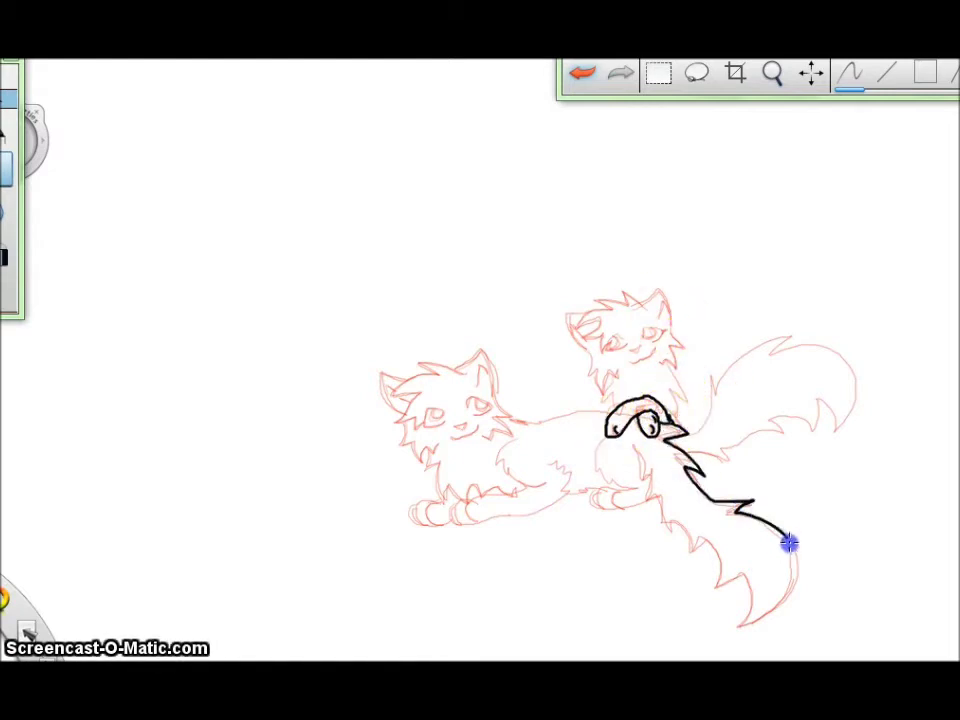
# - Ink the second cat's face, ears, head fur, chest and curved tail in black
pyautogui.moveTo(650, 307)
pyautogui.mouseDown()
pyautogui.moveTo(624, 295)
pyautogui.moveTo(582, 342)
pyautogui.moveTo(656, 350)
pyautogui.moveTo(639, 332)
pyautogui.moveTo(650, 342)
pyautogui.mouseUp()
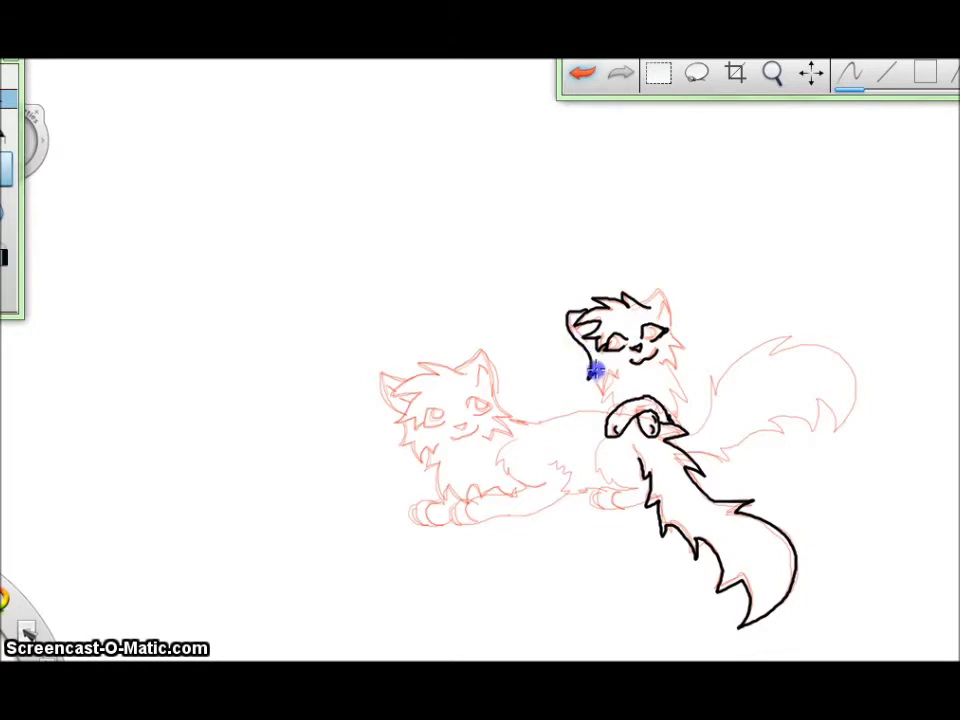
pyautogui.moveTo(639, 289); pyautogui.dragTo(686, 343)
pyautogui.moveTo(600, 390)
pyautogui.mouseDown()
pyautogui.moveTo(570, 333)
pyautogui.moveTo(614, 405)
pyautogui.mouseUp()
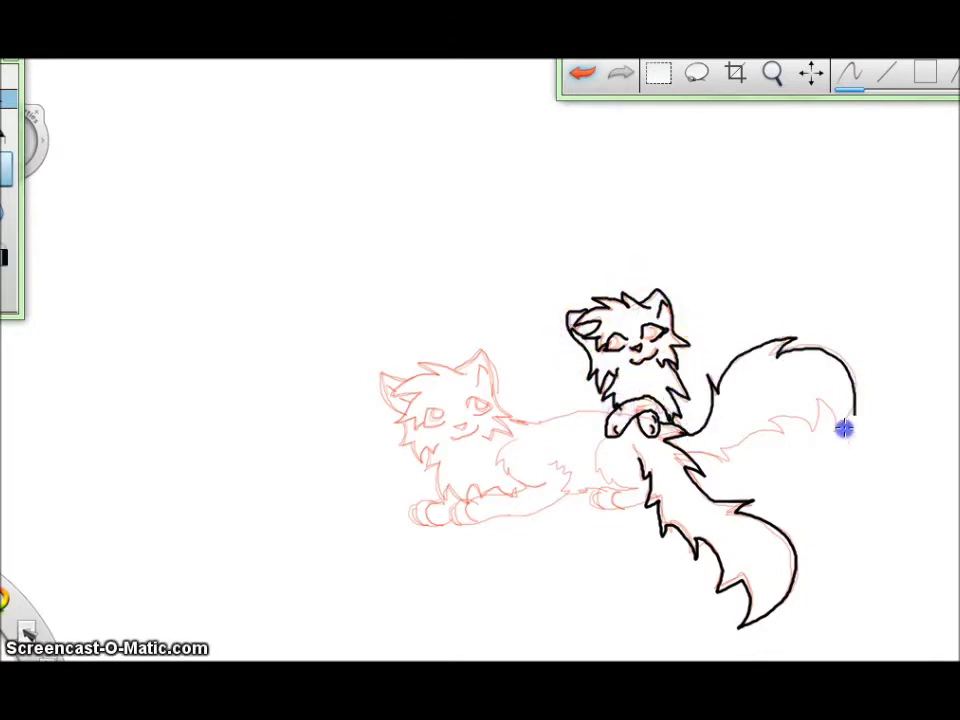
# - Ink the first cat's head in black, including its fringe, eyes, ears, nose, mouth and cheek fur
pyautogui.moveTo(467, 375)
pyautogui.mouseDown()
pyautogui.moveTo(388, 401)
pyautogui.moveTo(420, 412)
pyautogui.mouseUp()
pyautogui.moveTo(482, 401); pyautogui.dragTo(488, 410)
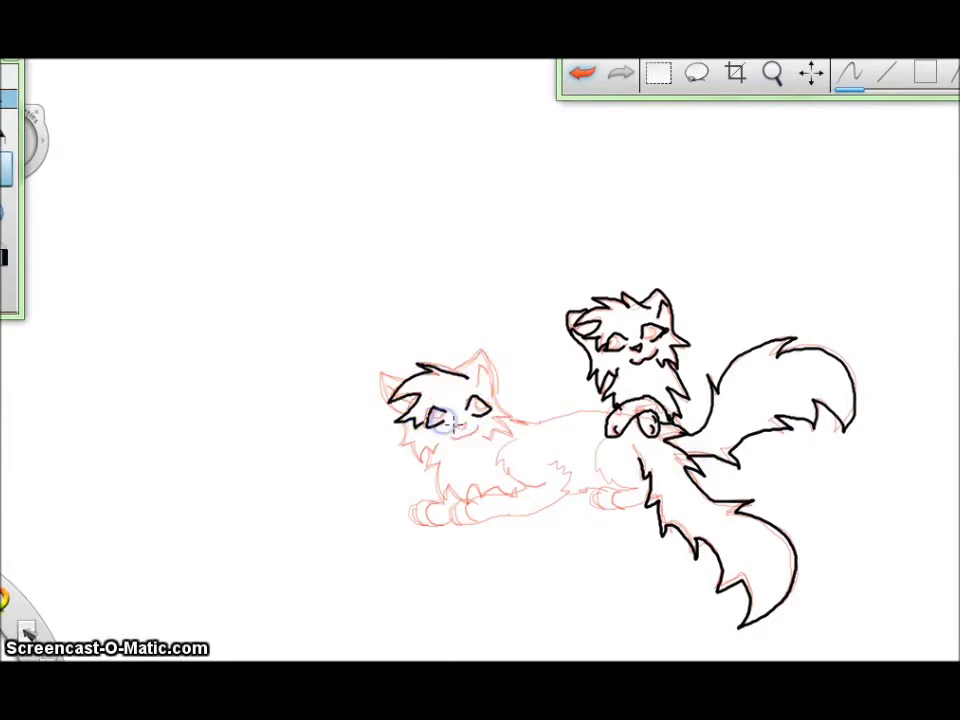
pyautogui.moveTo(490, 395)
pyautogui.mouseDown()
pyautogui.moveTo(474, 381)
pyautogui.moveTo(376, 376)
pyautogui.mouseUp()
pyautogui.moveTo(397, 448); pyautogui.dragTo(428, 458)
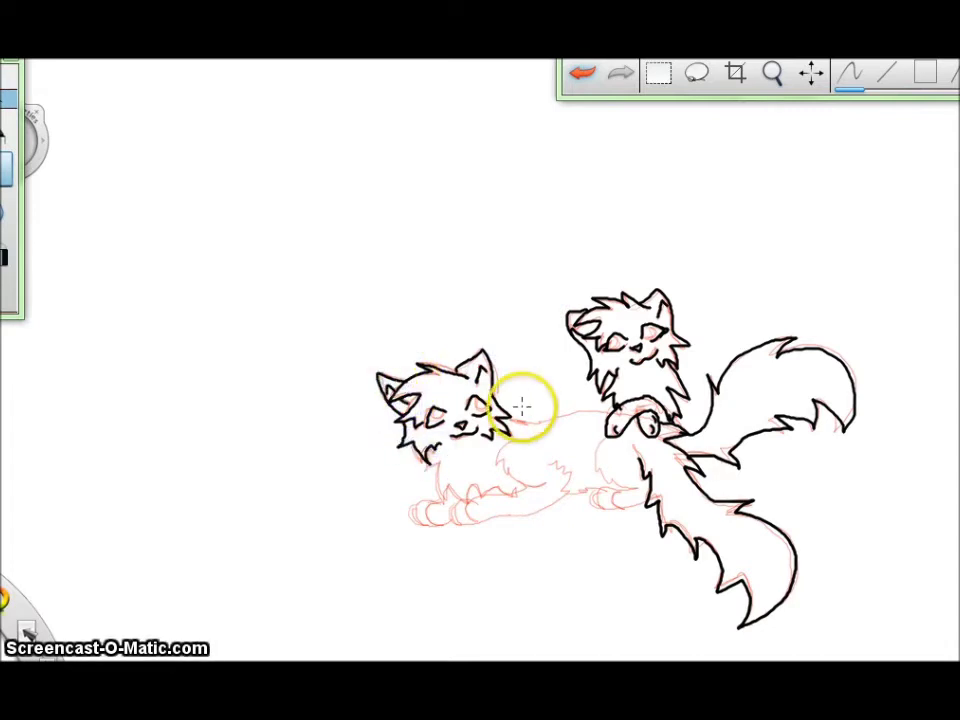
# - Ink the first cat's back, chest, shoulder fur, hind leg, front legs and paws in black
pyautogui.moveTo(516, 424)
pyautogui.mouseDown()
pyautogui.moveTo(589, 414)
pyautogui.moveTo(609, 486)
pyautogui.mouseUp()
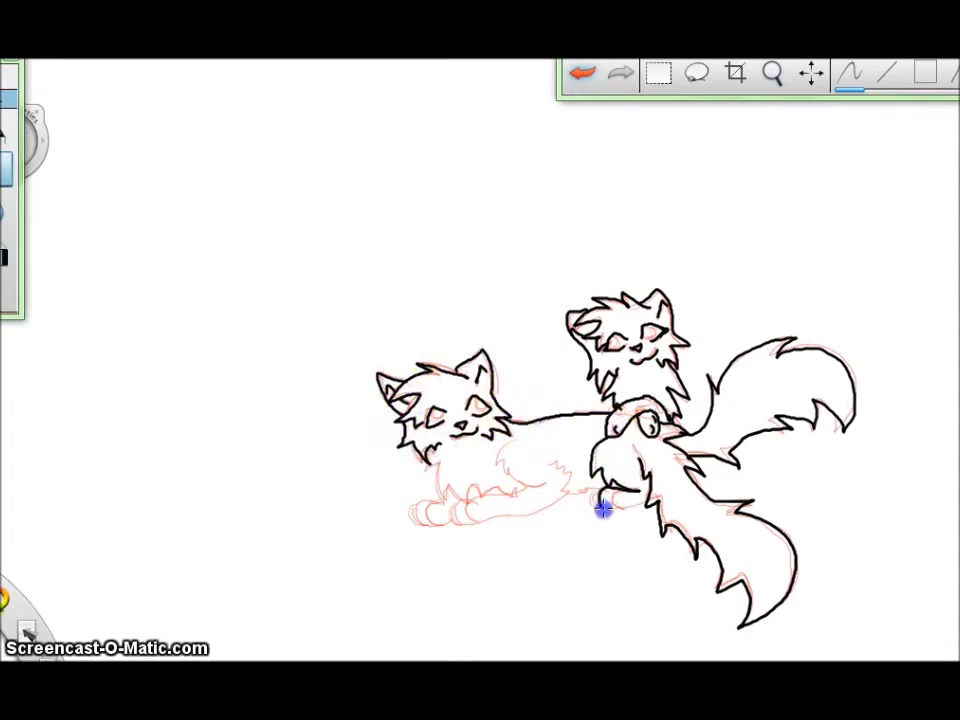
pyautogui.moveTo(491, 460)
pyautogui.mouseDown()
pyautogui.moveTo(515, 480)
pyautogui.moveTo(520, 463)
pyautogui.moveTo(527, 490)
pyautogui.moveTo(465, 501)
pyautogui.mouseUp()
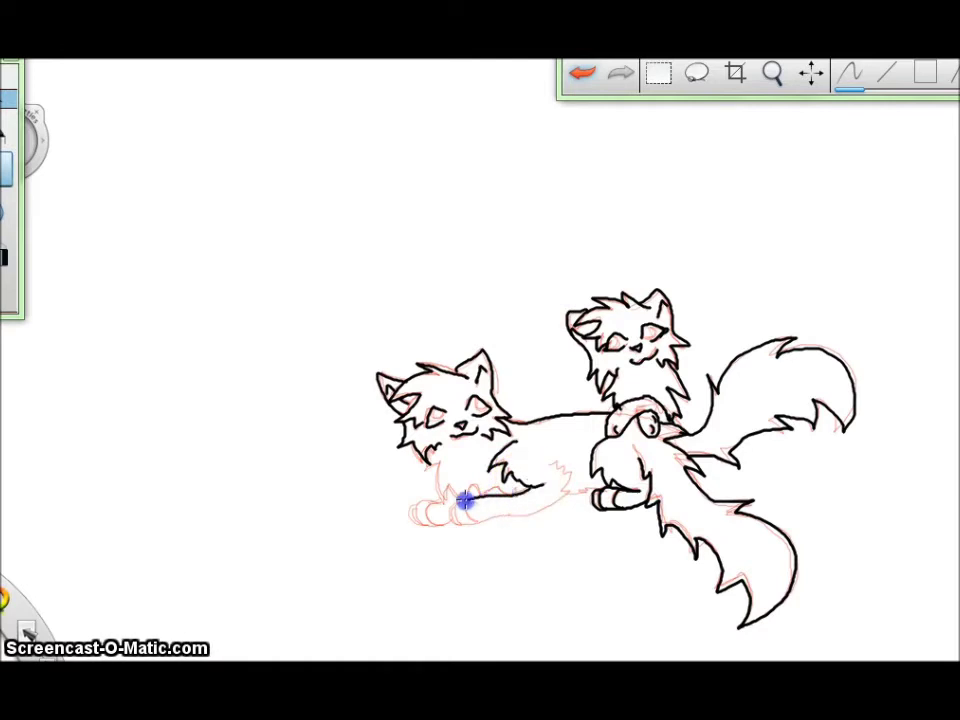
pyautogui.moveTo(557, 505)
pyautogui.mouseDown()
pyautogui.moveTo(484, 508)
pyautogui.moveTo(470, 517)
pyautogui.moveTo(444, 460)
pyautogui.moveTo(425, 468)
pyautogui.moveTo(446, 486)
pyautogui.moveTo(497, 488)
pyautogui.moveTo(428, 521)
pyautogui.mouseUp()
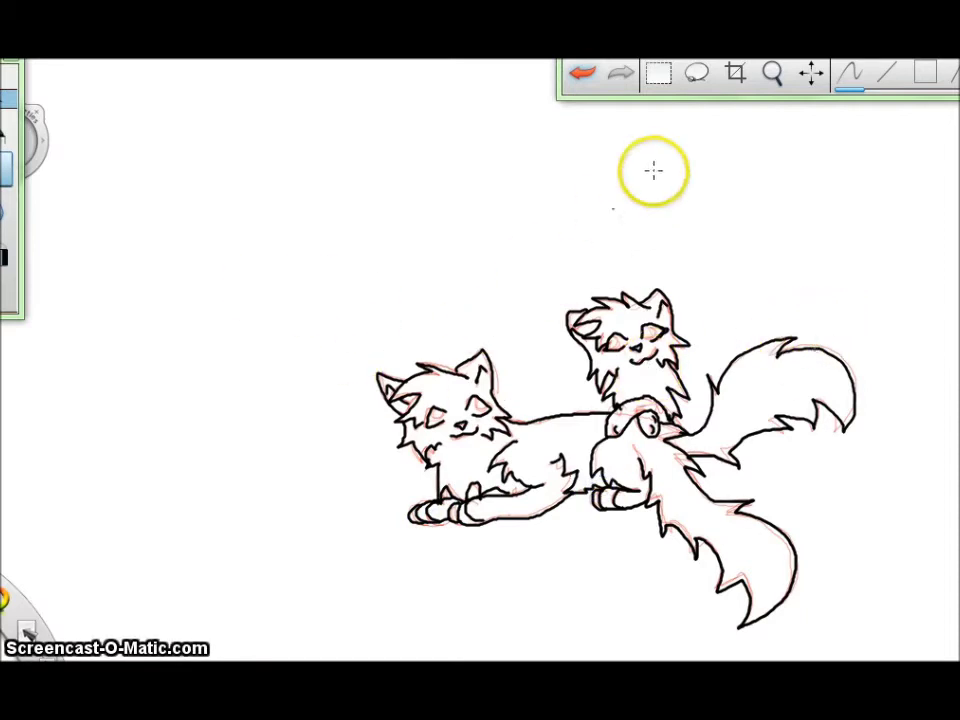
# - Undo the stray dot above the cats and draw irises inside both cats' eyes
pyautogui.hotkey('ctrl', 'z')
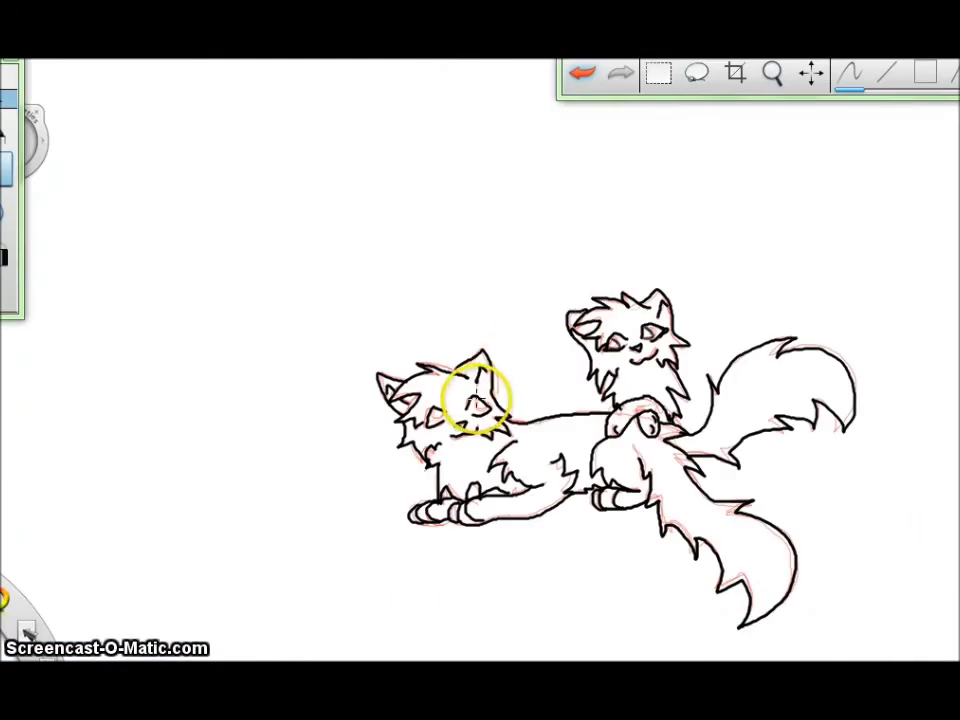
pyautogui.moveTo(476, 398); pyautogui.dragTo(486, 410)
pyautogui.hotkey('ctrl', 'z')
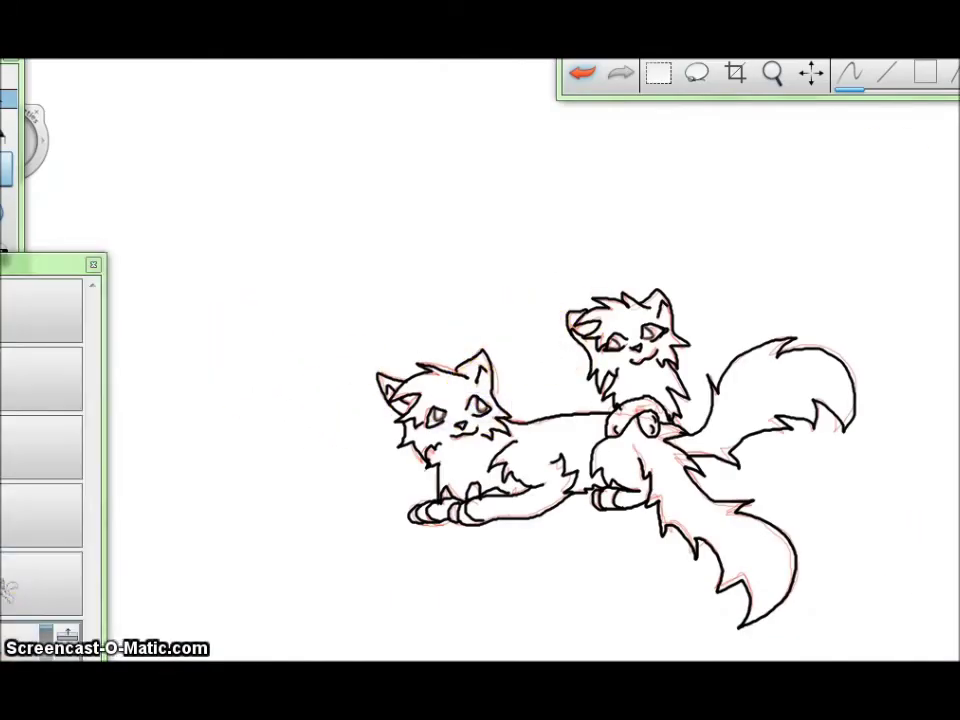
# - Try to erase the red sketch beneath the ink lines with the Hard Eraser at size 108.8, and undo the erasure
pyautogui.moveTo(437, 496); pyautogui.dragTo(434, 463)
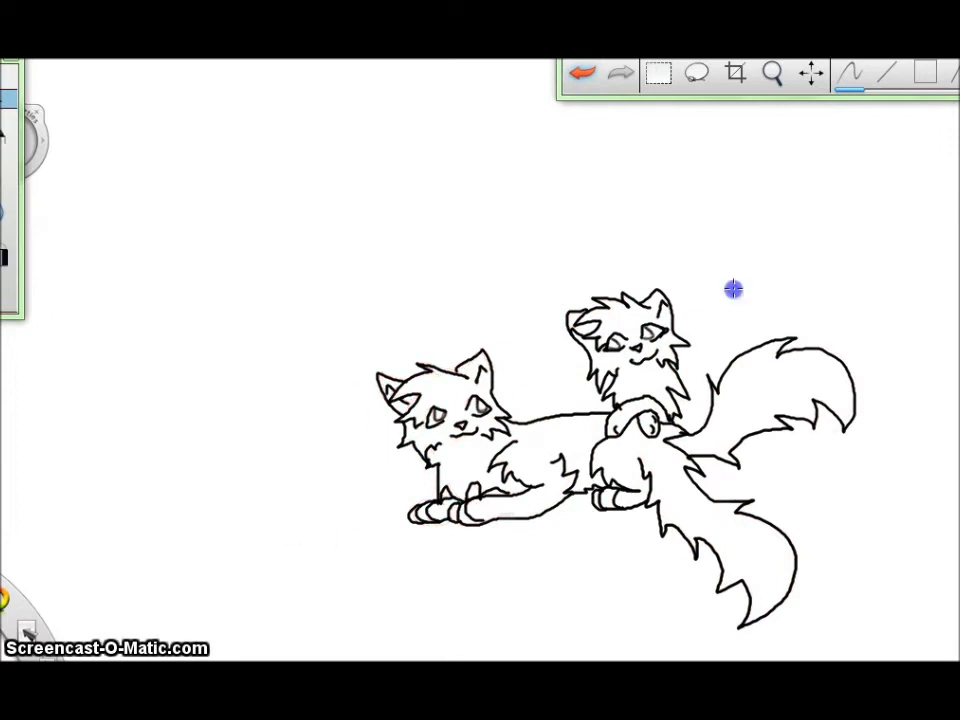
pyautogui.press('e')
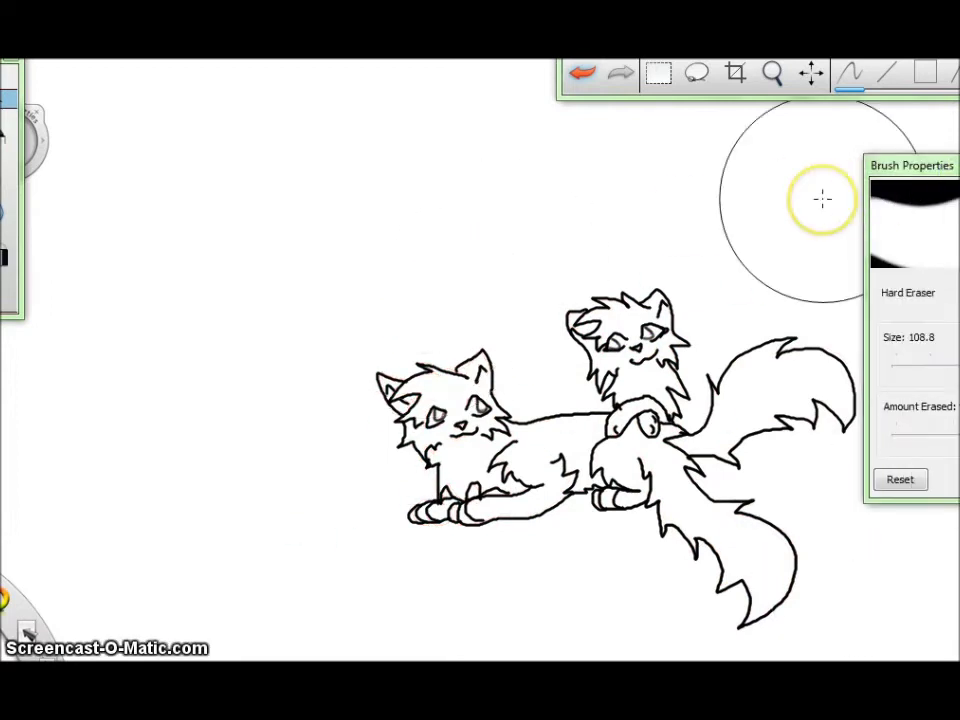
pyautogui.click(584, 74)
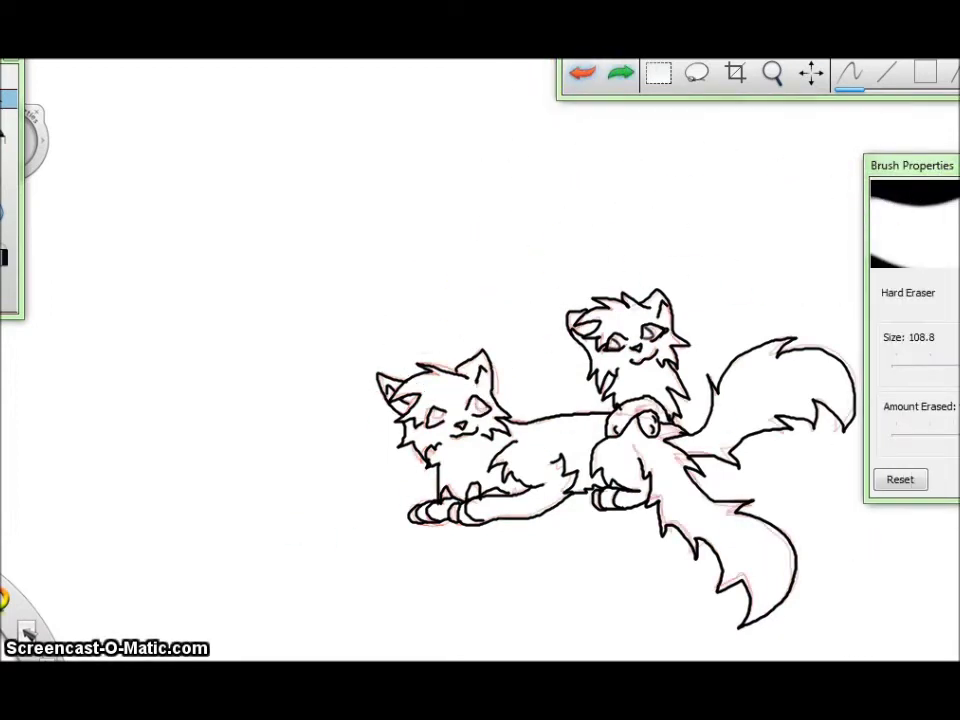
pyautogui.click(621, 72)
# - Redraw the first cat's irises with the Paintbrush at size 2.0 and erase the red sketch with the Hard Eraser
pyautogui.press('b')
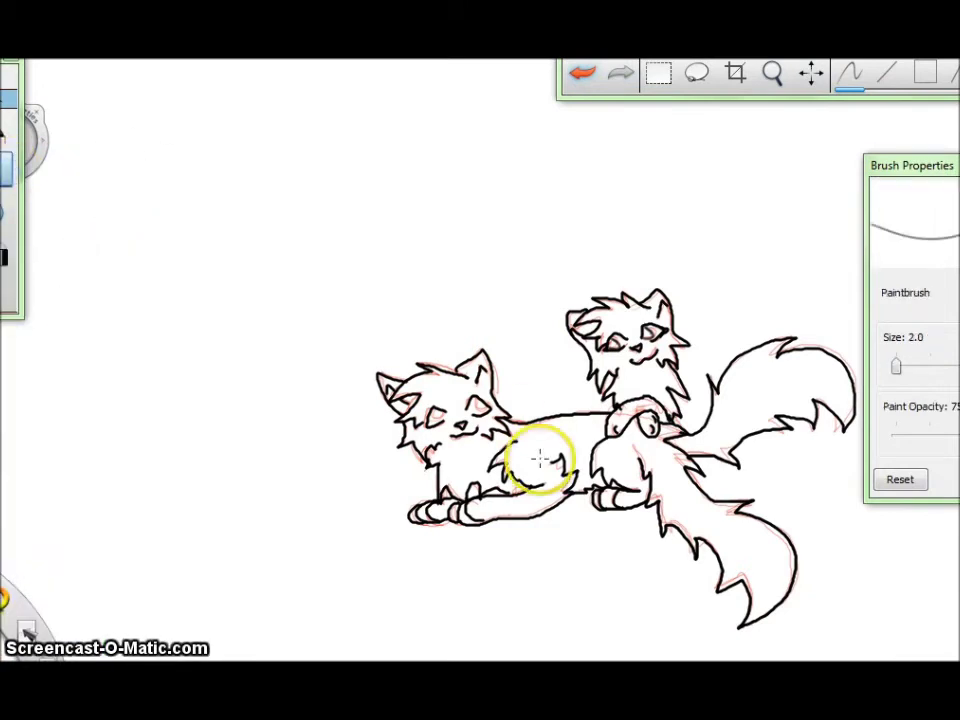
pyautogui.click(437, 415)
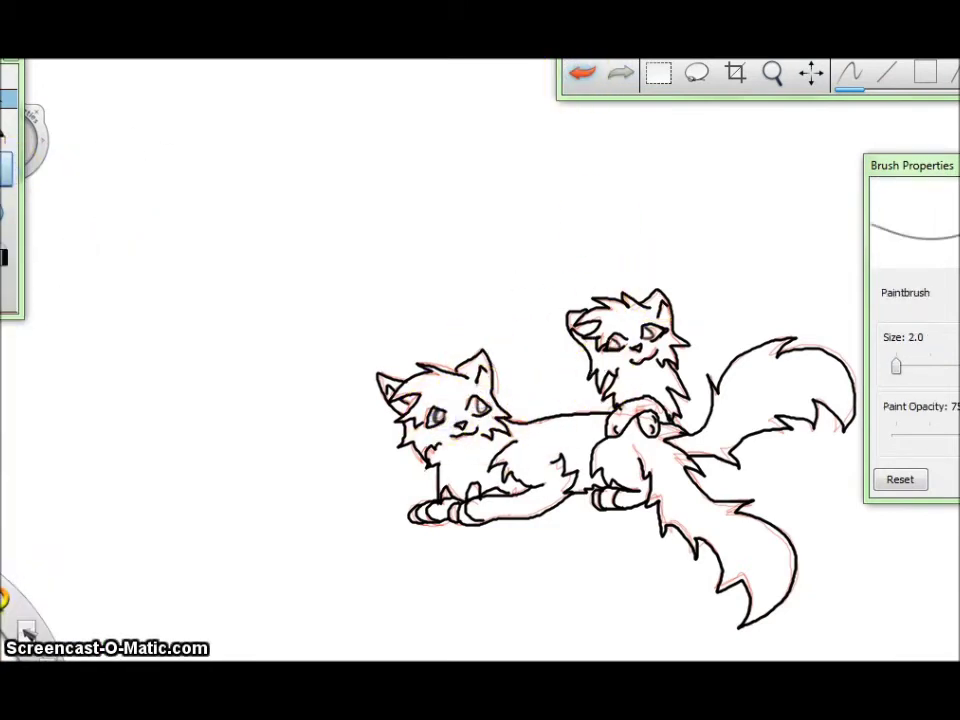
pyautogui.press('e')
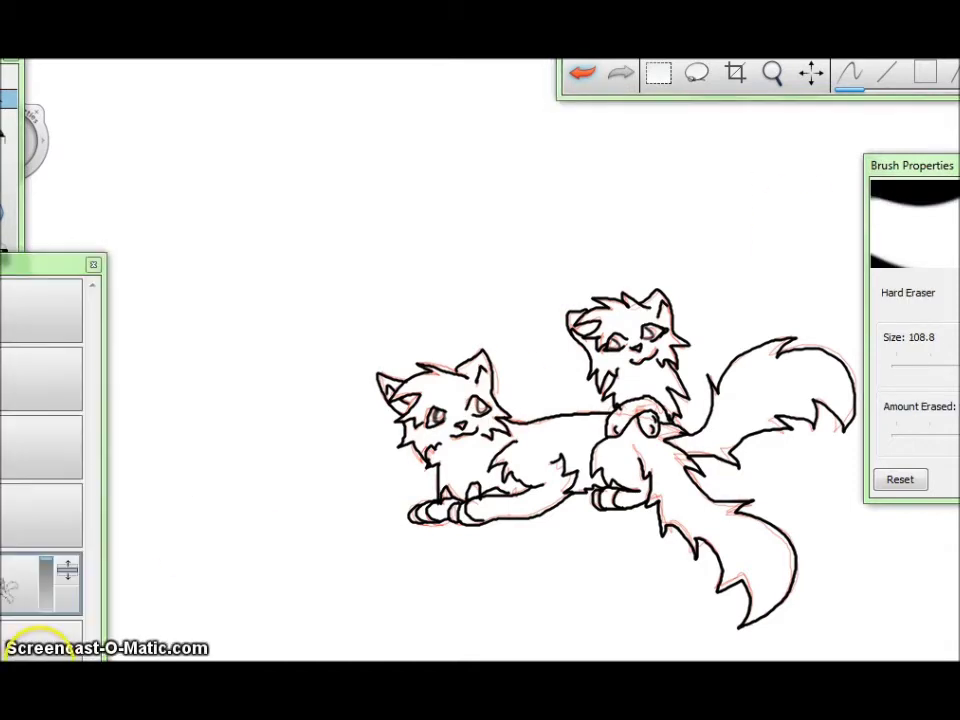
# - Switch to the Paintbrush at size 16.0 and choose yellow as the paint colour
pyautogui.click(11, 180)
pyautogui.moveTo(917, 375); pyautogui.dragTo(879, 375)
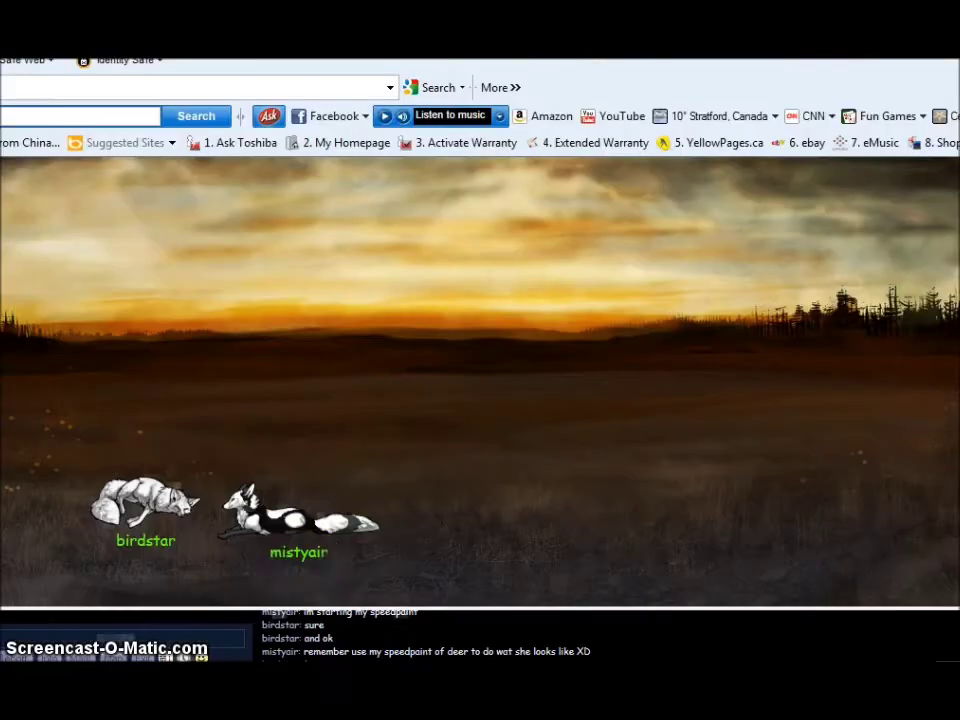
pyautogui.click(251, 615)
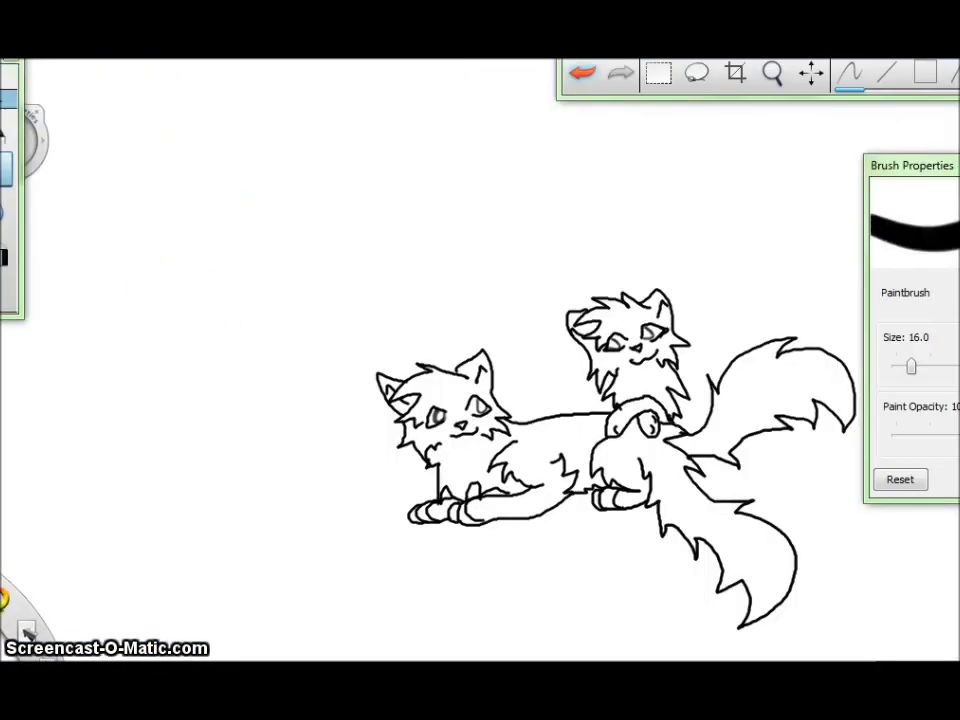
pyautogui.click(5, 612)
pyautogui.click(724, 296)
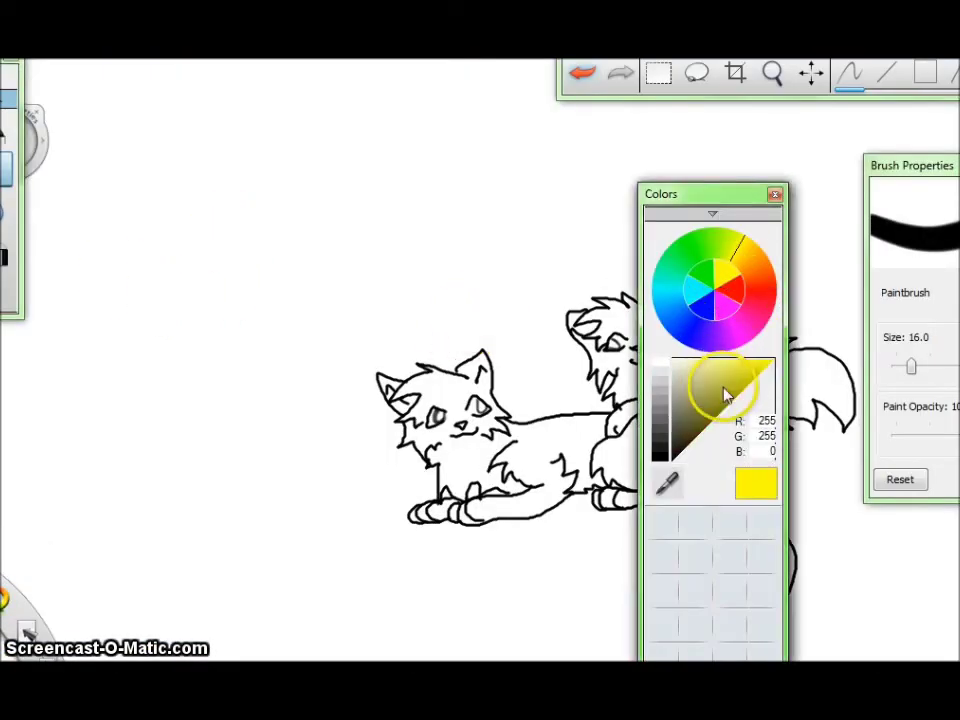
# - Paint the white cat's tail tip, paws and ears tan with the Paintbrush, using colour R 188, G 142, B 74
pyautogui.moveTo(724, 390)
pyautogui.mouseDown()
pyautogui.moveTo(701, 400)
pyautogui.moveTo(703, 388)
pyautogui.mouseUp()
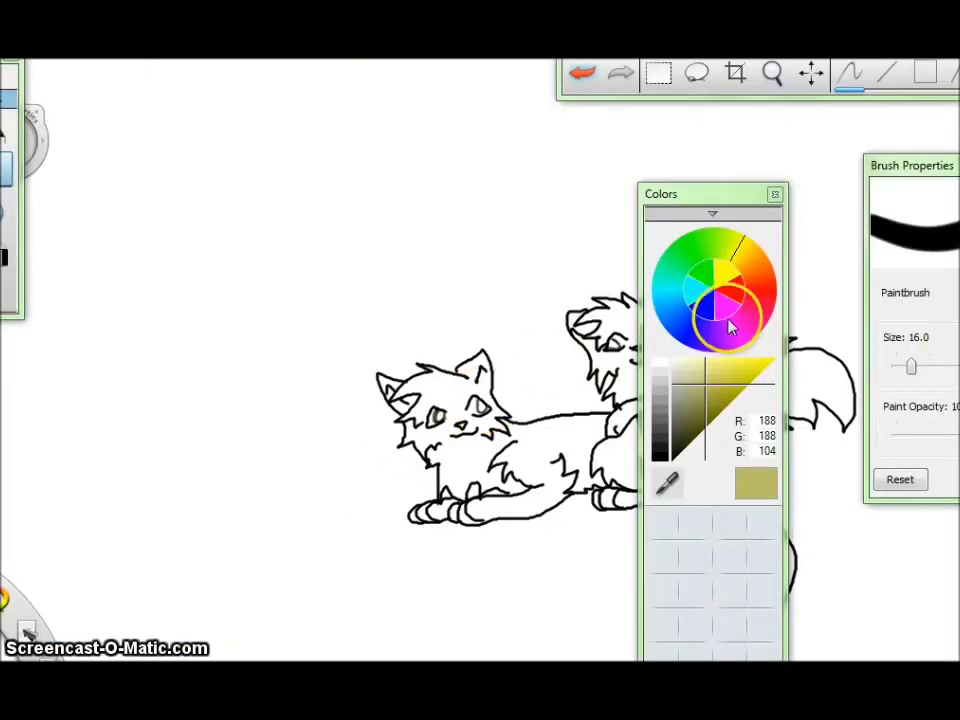
pyautogui.moveTo(727, 317)
pyautogui.mouseDown()
pyautogui.moveTo(756, 268)
pyautogui.moveTo(648, 323)
pyautogui.moveTo(744, 272)
pyautogui.mouseUp()
pyautogui.click(718, 386)
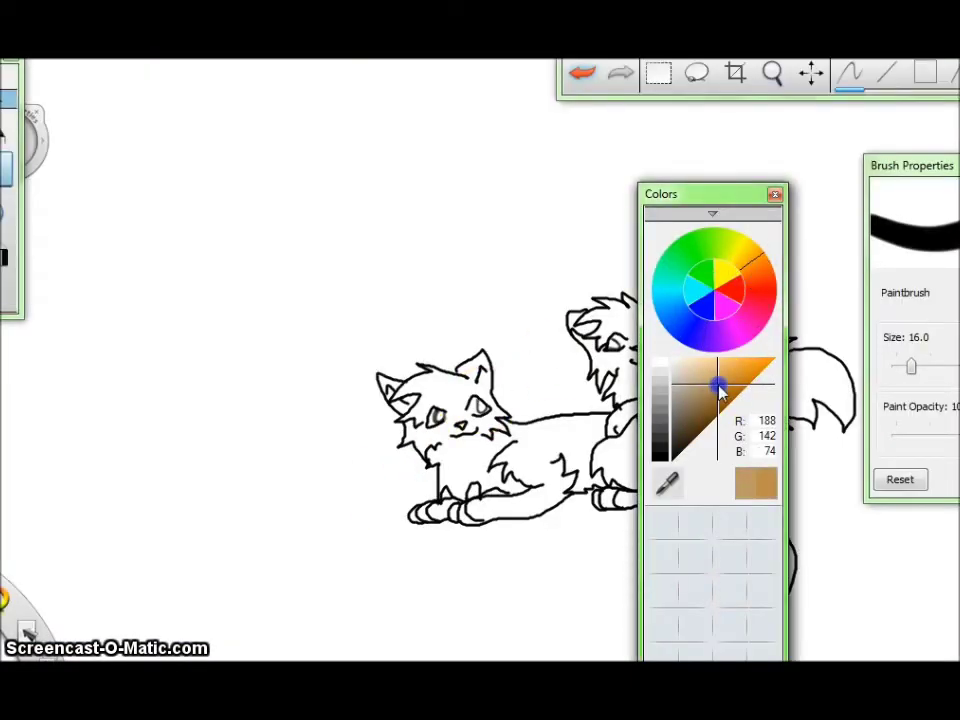
pyautogui.click(774, 194)
pyautogui.moveTo(745, 366)
pyautogui.mouseDown()
pyautogui.moveTo(782, 346)
pyautogui.moveTo(745, 370)
pyautogui.moveTo(768, 403)
pyautogui.moveTo(802, 410)
pyautogui.moveTo(797, 370)
pyautogui.moveTo(835, 369)
pyautogui.mouseUp()
pyautogui.moveTo(648, 425); pyautogui.dragTo(625, 428)
pyautogui.moveTo(570, 315); pyautogui.dragTo(578, 335)
pyautogui.moveTo(658, 298); pyautogui.dragTo(664, 317)
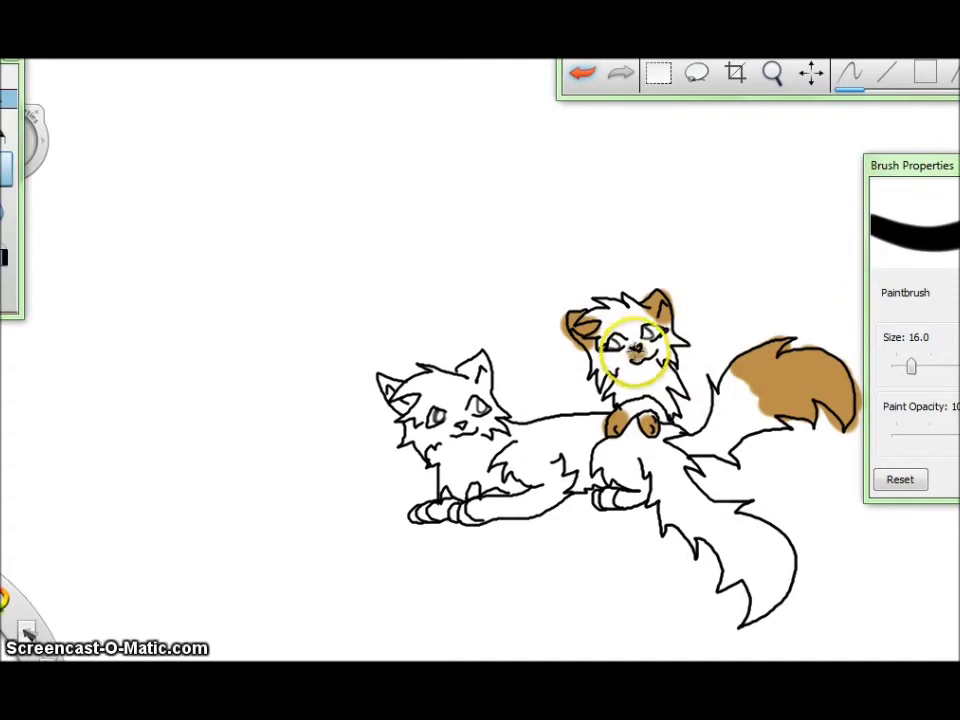
# - Erase the tan paint spilling outside the white cat's ear and tail outlines with the Hard Eraser at size 4.6
pyautogui.moveTo(910, 367); pyautogui.dragTo(898, 367)
pyautogui.press('e')
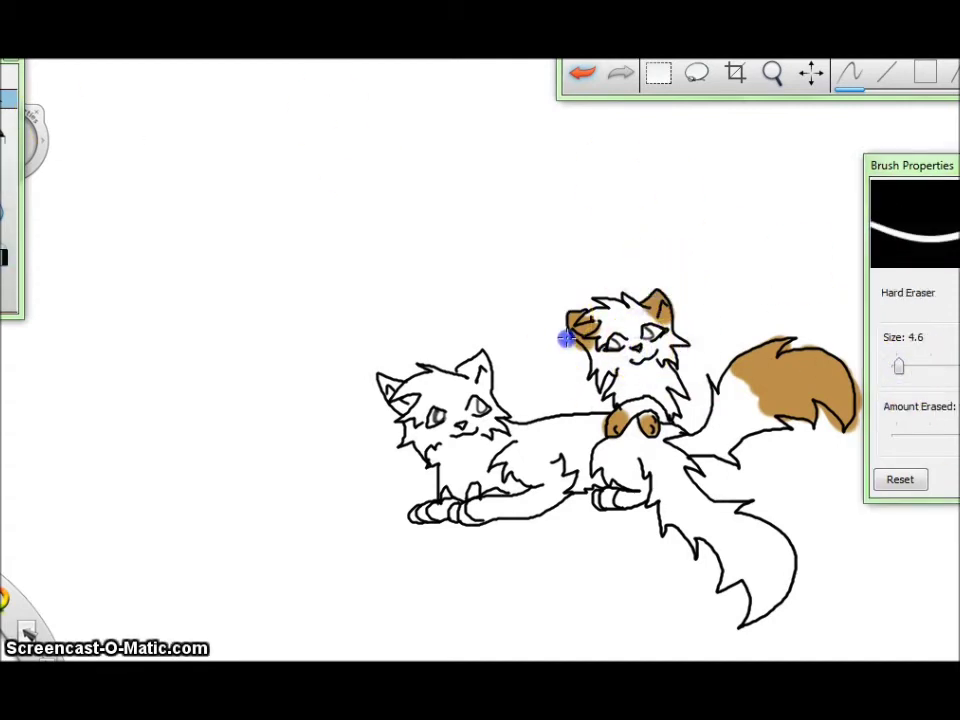
pyautogui.moveTo(786, 435); pyautogui.dragTo(784, 422)
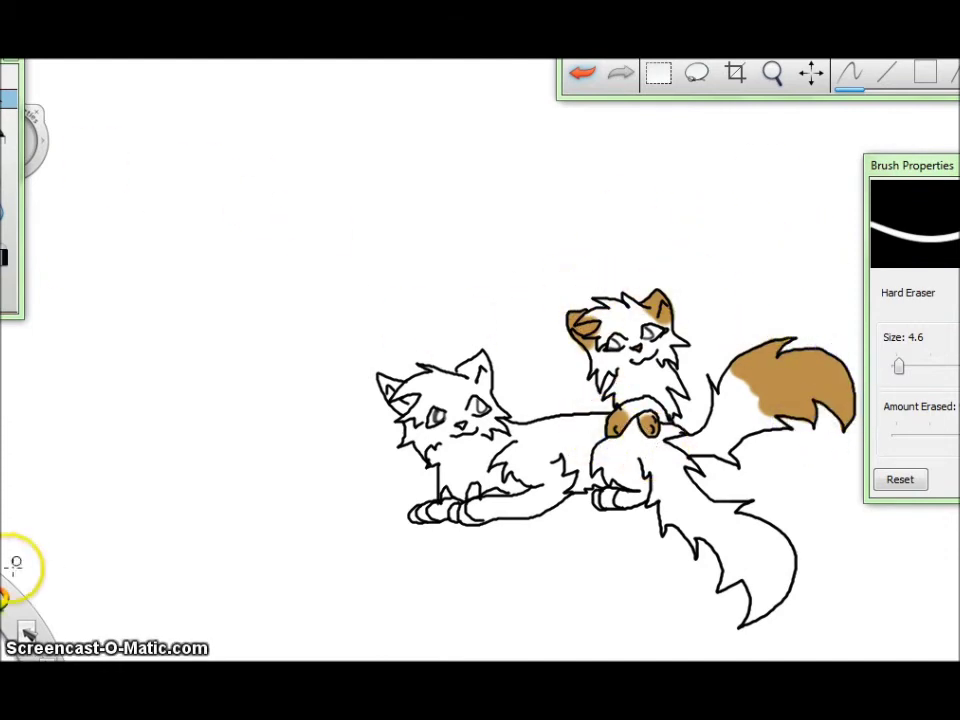
# - Paint the lying cat's head, body, legs and tail dark grey with the Paintbrush at size 11.6
pyautogui.click(6, 600)
pyautogui.press('b')
pyautogui.moveTo(922, 370); pyautogui.dragTo(906, 368)
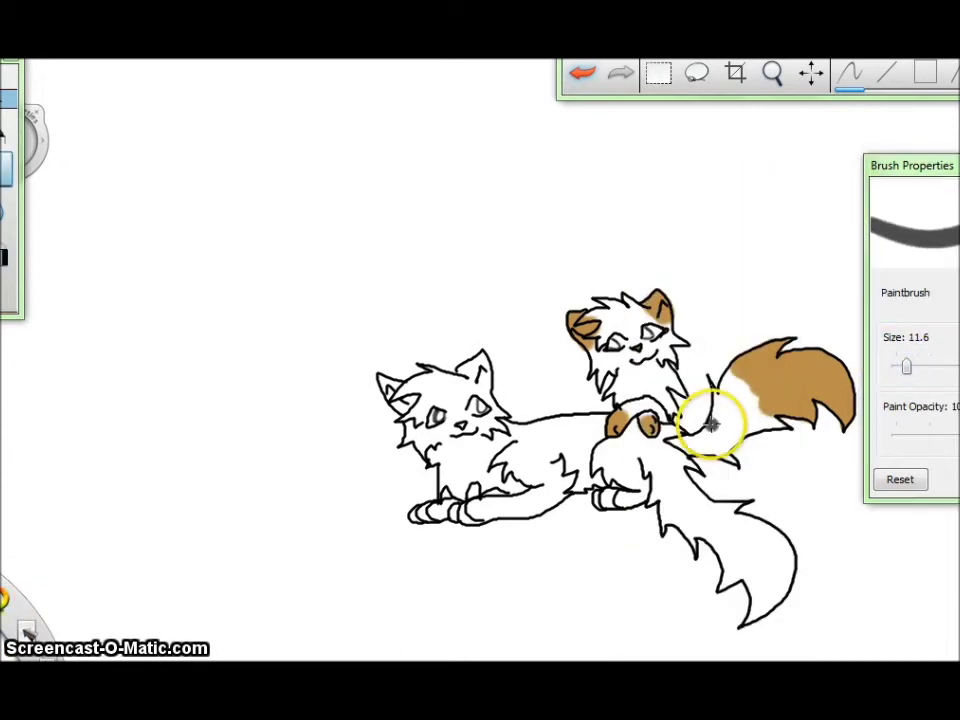
pyautogui.moveTo(598, 496); pyautogui.dragTo(589, 464)
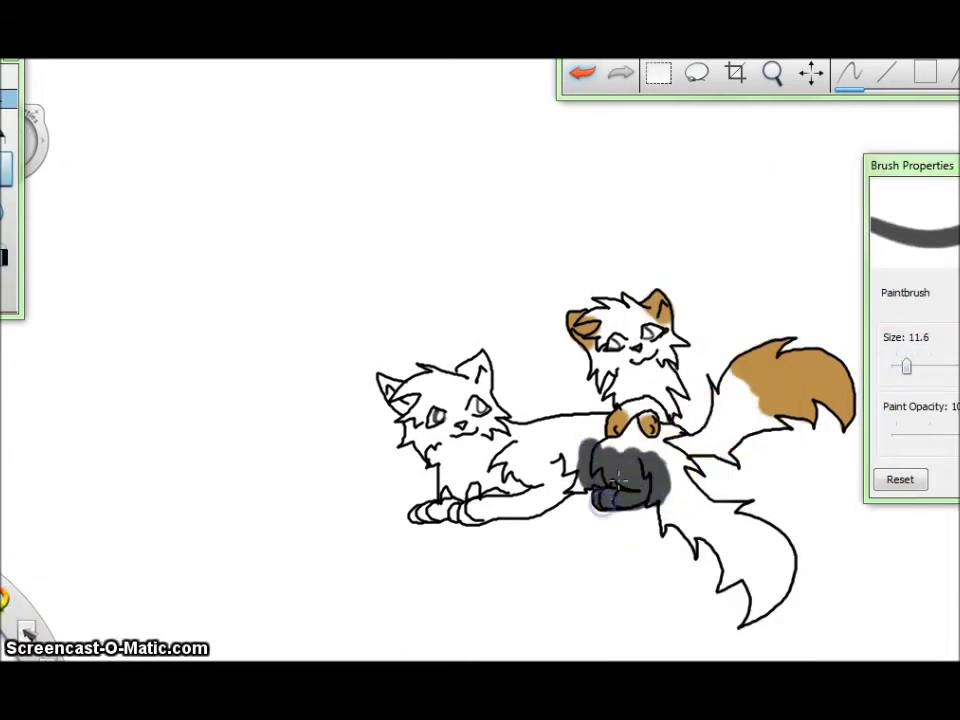
pyautogui.moveTo(385, 378)
pyautogui.mouseDown()
pyautogui.moveTo(429, 414)
pyautogui.moveTo(484, 407)
pyautogui.moveTo(454, 508)
pyautogui.moveTo(504, 499)
pyautogui.moveTo(519, 456)
pyautogui.mouseUp()
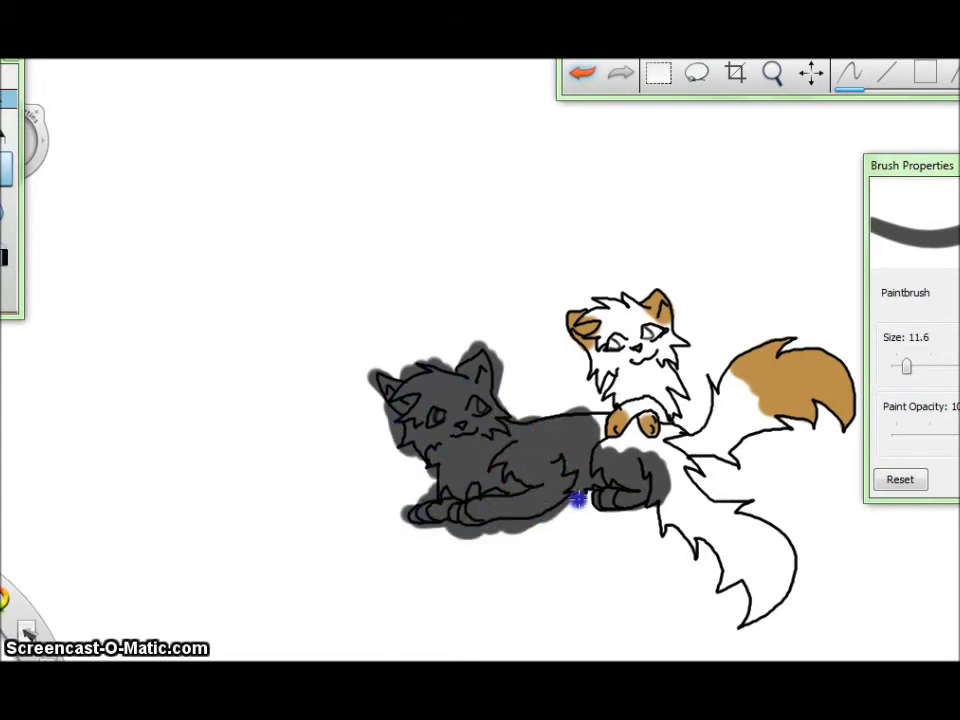
pyautogui.moveTo(673, 432)
pyautogui.mouseDown()
pyautogui.moveTo(690, 508)
pyautogui.moveTo(752, 514)
pyautogui.moveTo(765, 595)
pyautogui.mouseUp()
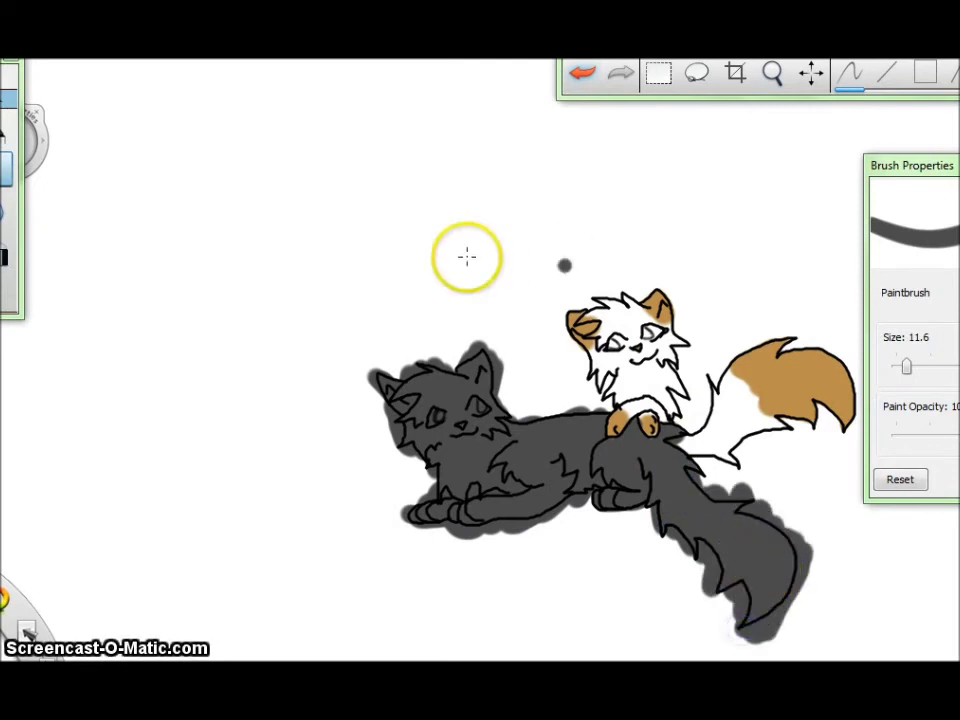
# - Erase the dark grey paint outside the lying cat's tail, body, head and paw outlines with the Hard Eraser
pyautogui.press('e')
pyautogui.moveTo(890, 366); pyautogui.dragTo(872, 366)
pyautogui.moveTo(673, 395); pyautogui.dragTo(675, 442)
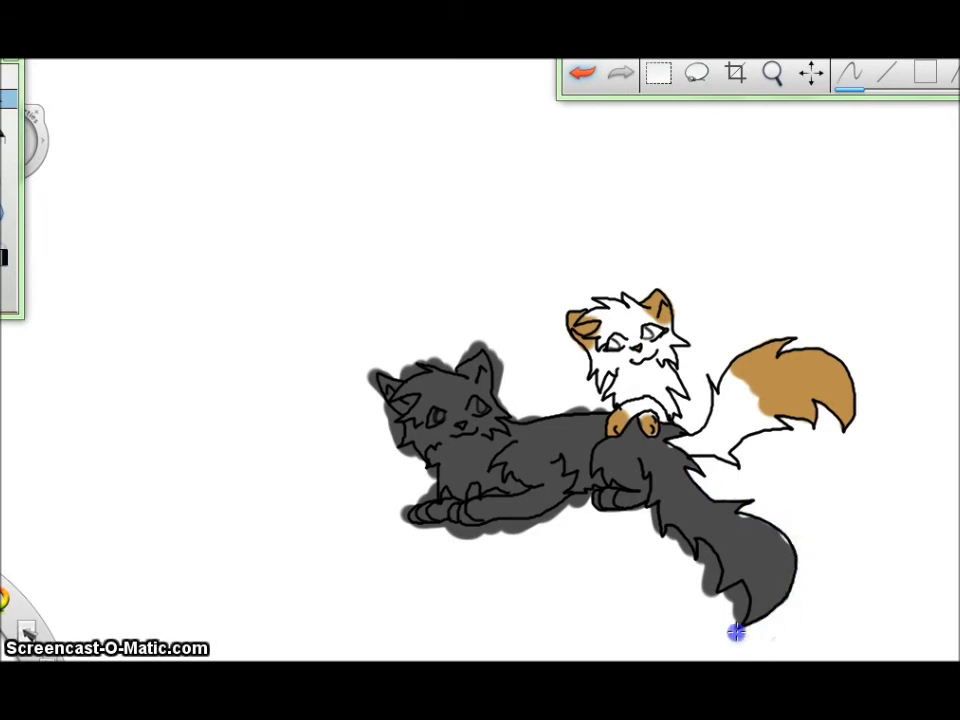
pyautogui.moveTo(671, 541)
pyautogui.mouseDown()
pyautogui.moveTo(652, 511)
pyautogui.moveTo(574, 514)
pyautogui.mouseUp()
pyautogui.click(485, 541)
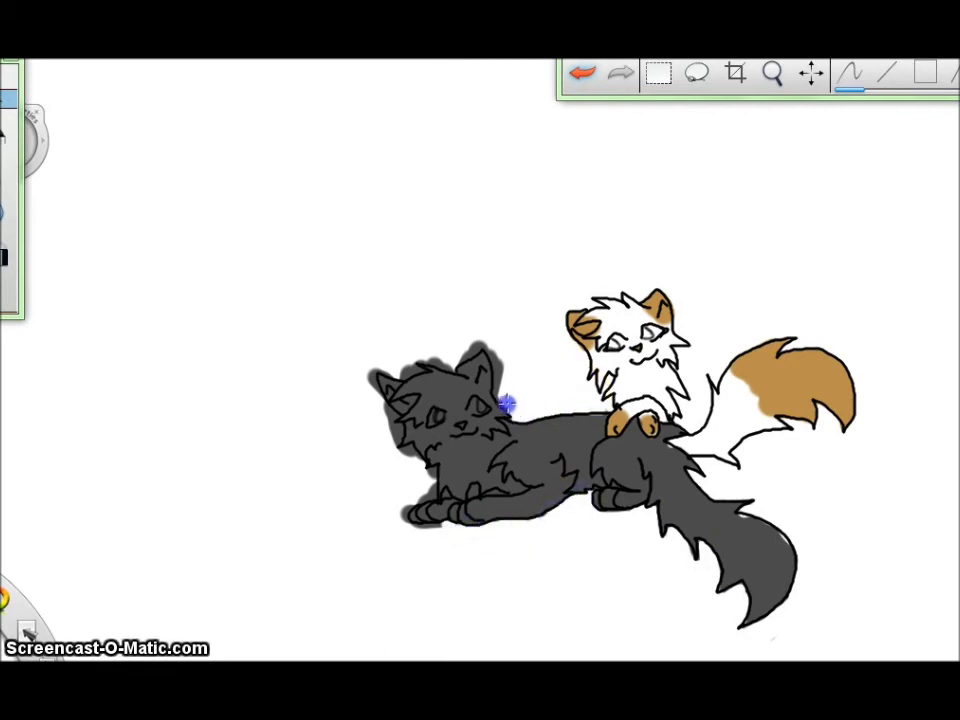
pyautogui.moveTo(487, 343); pyautogui.dragTo(424, 355)
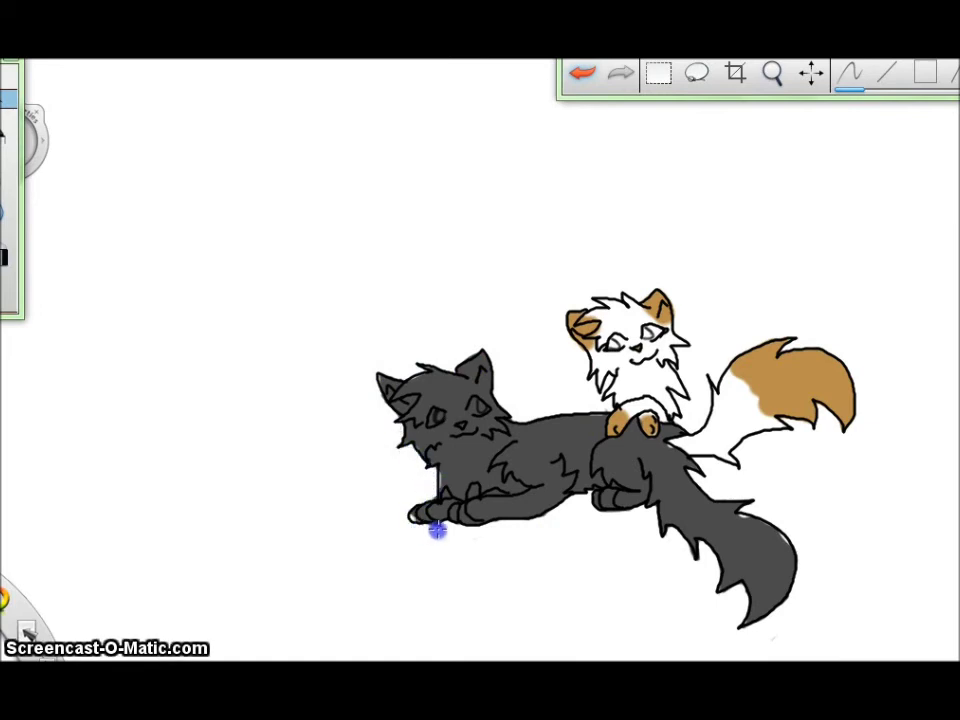
# - Fill the small white gaps along the grey cat's outlines with the Paintbrush at size 2.0
pyautogui.hotkey('ctrl', 'b')
pyautogui.click(900, 372)
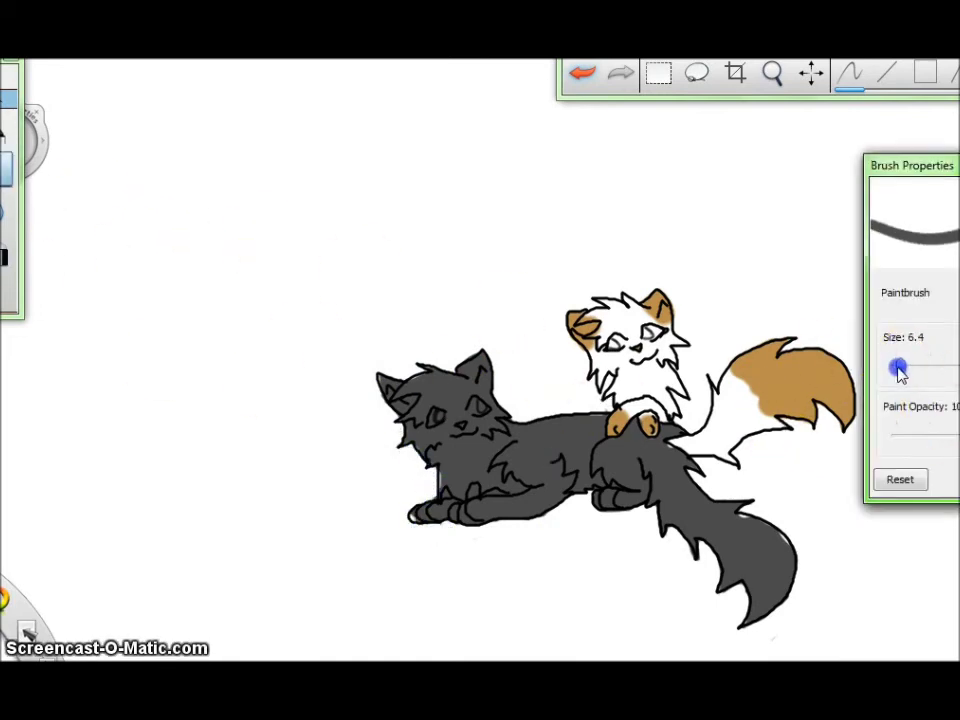
pyautogui.moveTo(900, 372); pyautogui.dragTo(895, 370)
pyautogui.moveTo(438, 481); pyautogui.dragTo(780, 536)
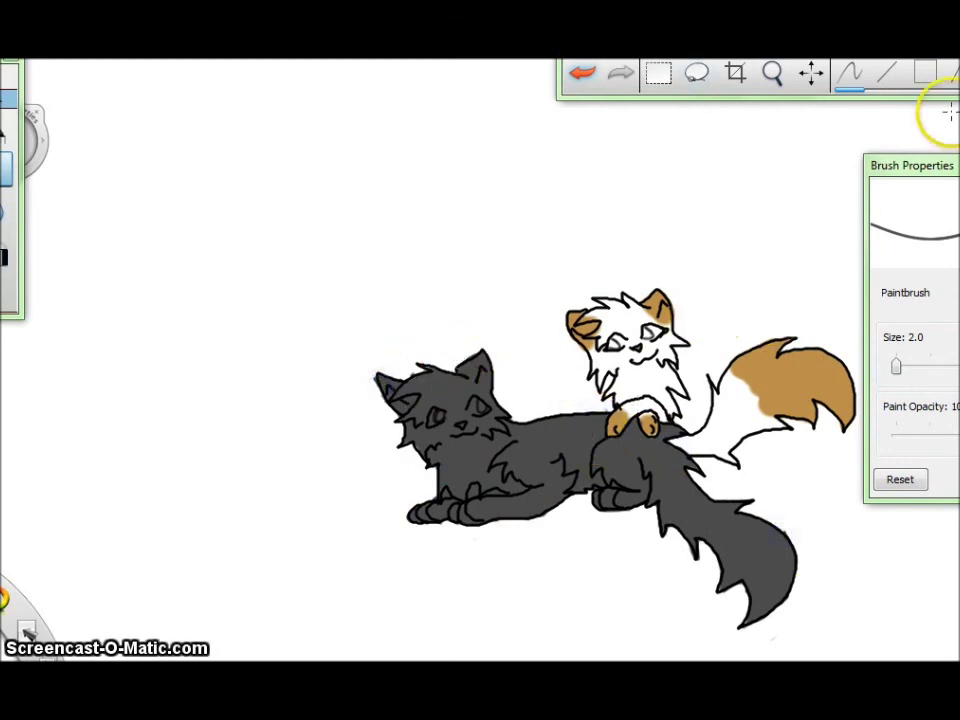
# - Choose green as the paint colour and colour both of the white cat's eyes
pyautogui.press('F8')
pyautogui.click(768, 372)
pyautogui.click(750, 368)
pyautogui.click(775, 194)
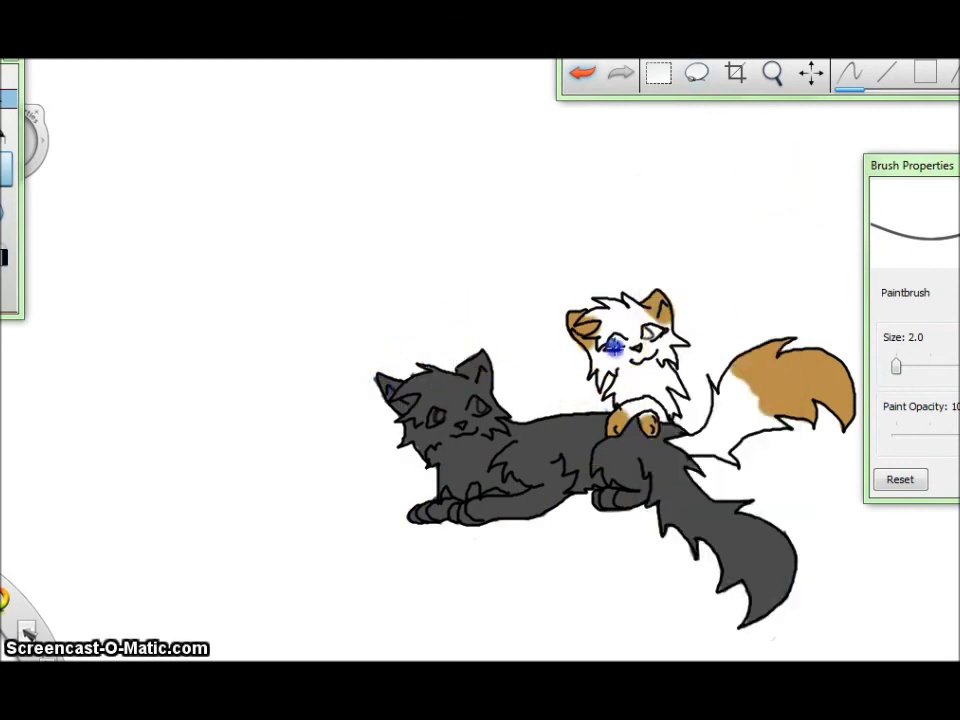
pyautogui.click(646, 337)
pyautogui.press('F8')
pyautogui.press('F8')
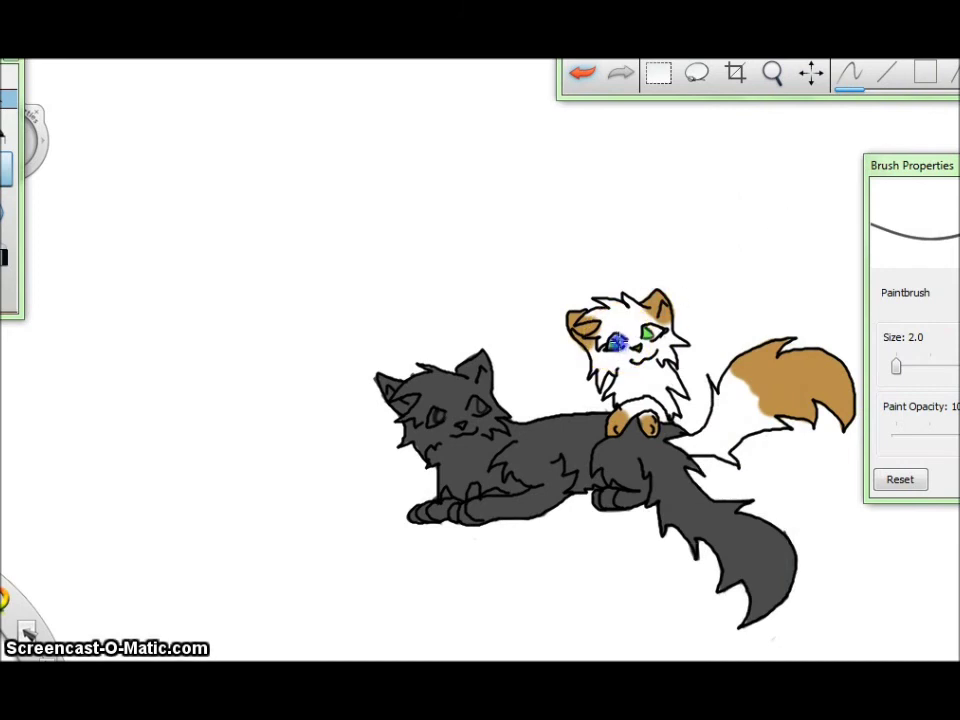
pyautogui.click(671, 323)
# - Choose yellow as the paint colour and colour both of the grey cat's eyes
pyautogui.click(707, 135)
pyautogui.press('F8')
pyautogui.press('F8')
pyautogui.click(499, 362)
pyautogui.press('F8')
pyautogui.press('F8')
pyautogui.click(432, 417)
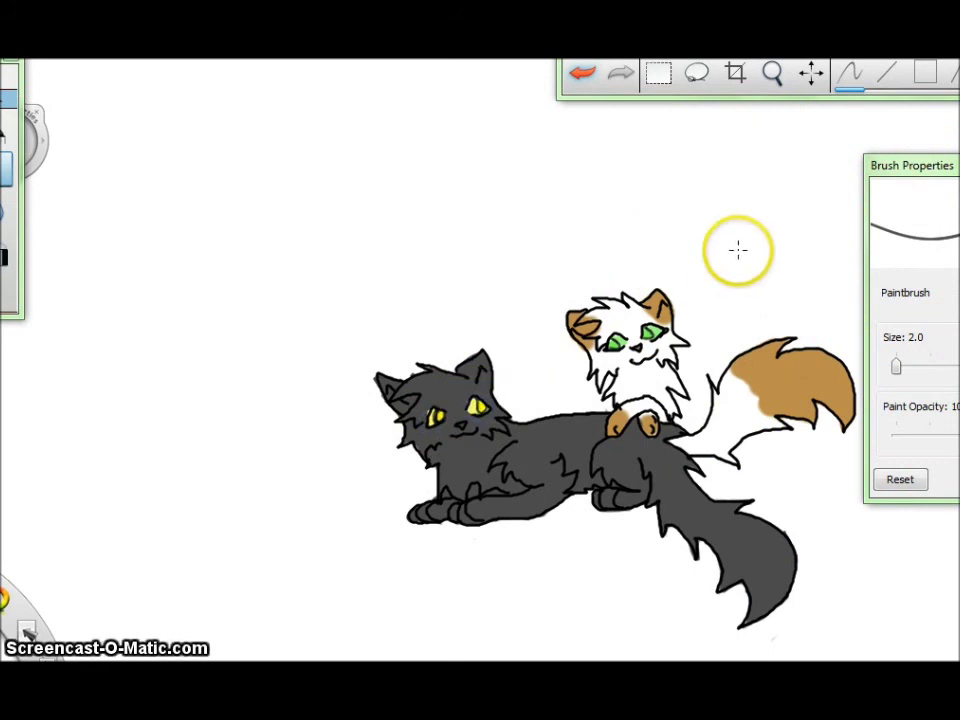
# - Draw lighter grey jagged marking borders across the dark cat's chest, front leg, belly and tail with the Paintbrush
pyautogui.press('F8')
pyautogui.click(775, 195)
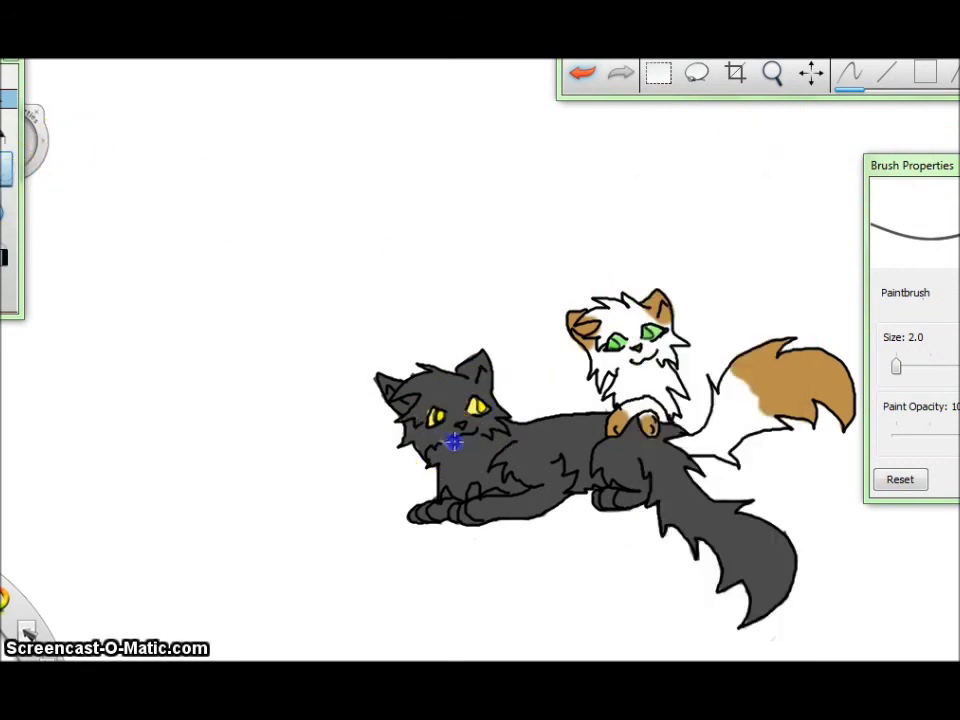
pyautogui.moveTo(565, 456)
pyautogui.mouseDown()
pyautogui.moveTo(523, 507)
pyautogui.moveTo(677, 484)
pyautogui.moveTo(645, 493)
pyautogui.moveTo(711, 542)
pyautogui.moveTo(744, 516)
pyautogui.mouseUp()
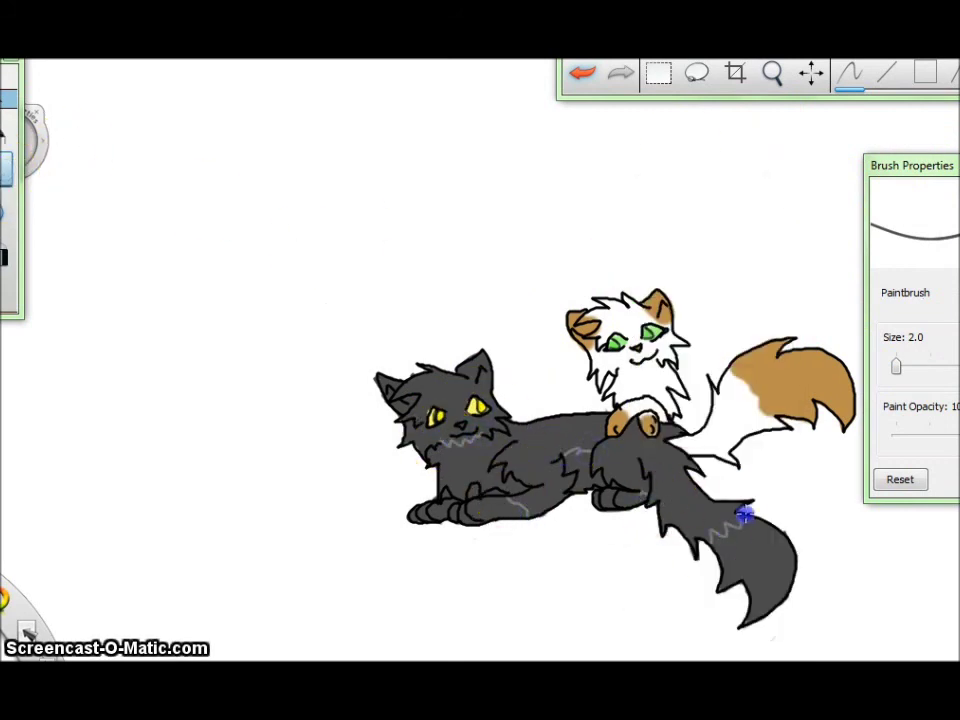
# - Flood fill the dark cat's front paws, belly patch and tail tip with the lighter grey
pyautogui.press('f')
pyautogui.click(454, 521)
pyautogui.click(578, 88)
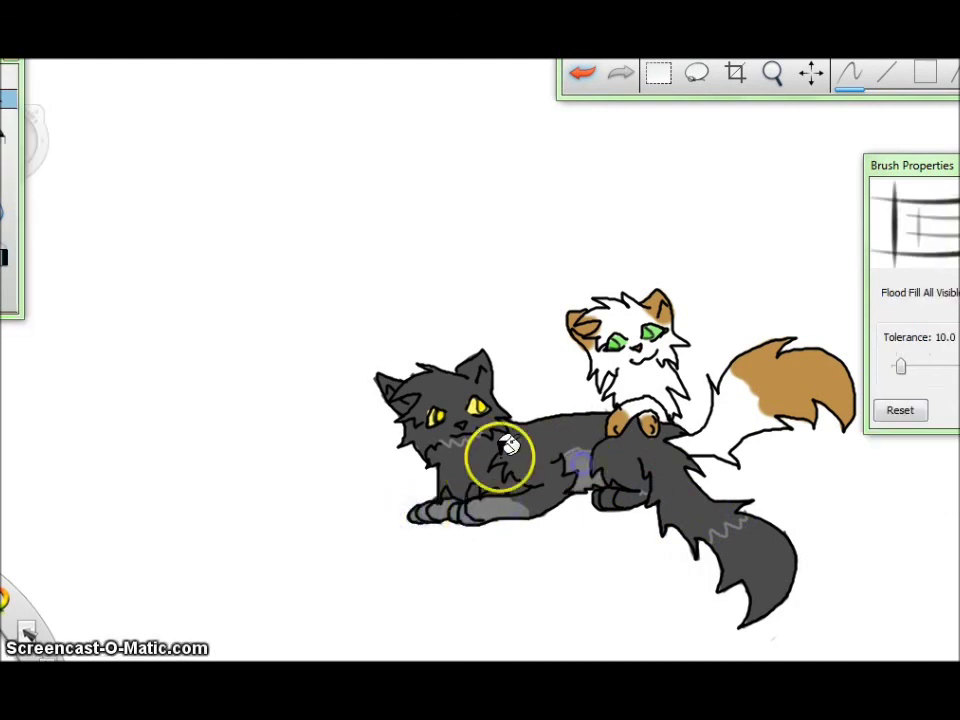
pyautogui.click(750, 570)
# - Close the chest marking's border with the Paintbrush at size 2.0 and flood fill the chest and hind paw lighter grey
pyautogui.press('b')
pyautogui.moveTo(493, 439); pyautogui.dragTo(508, 386)
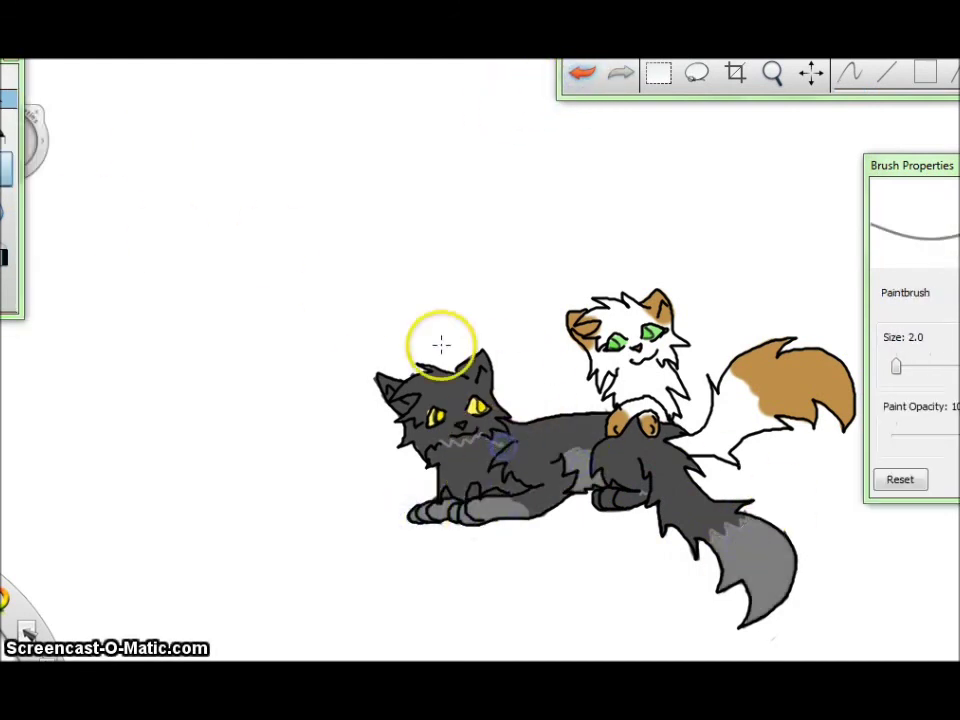
pyautogui.press('f')
pyautogui.click(490, 505)
pyautogui.press('b')
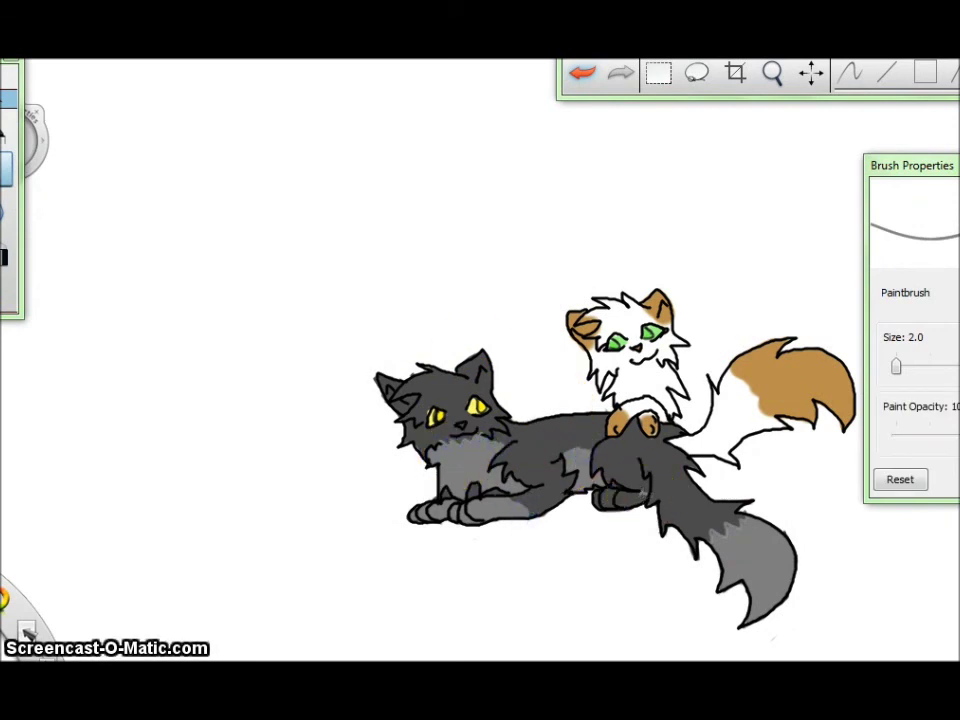
pyautogui.press('f')
pyautogui.click(575, 468)
pyautogui.press('b')
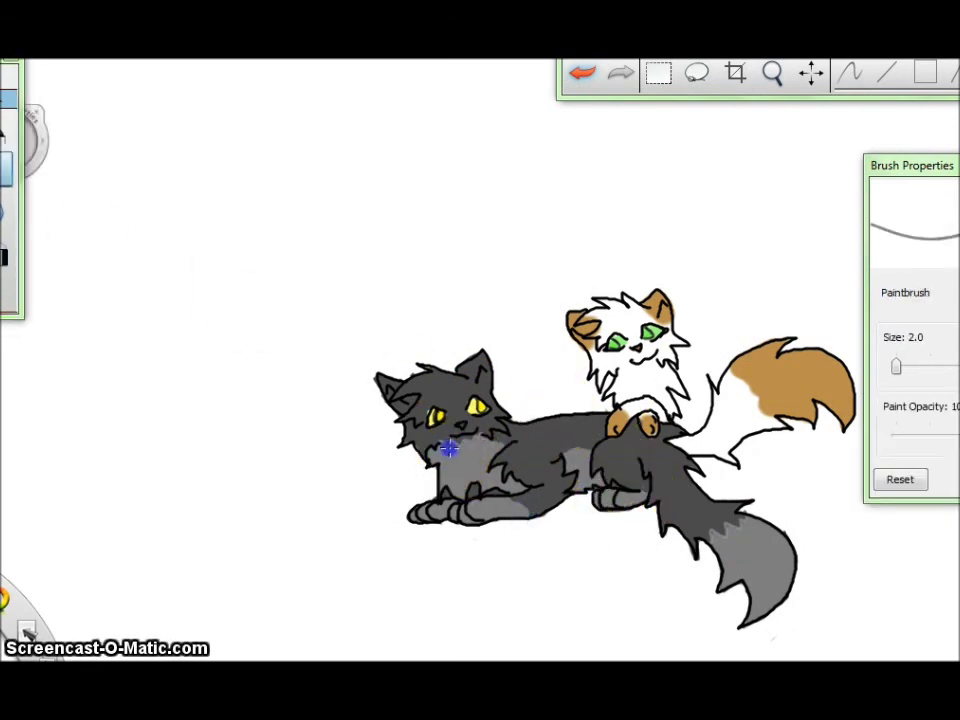